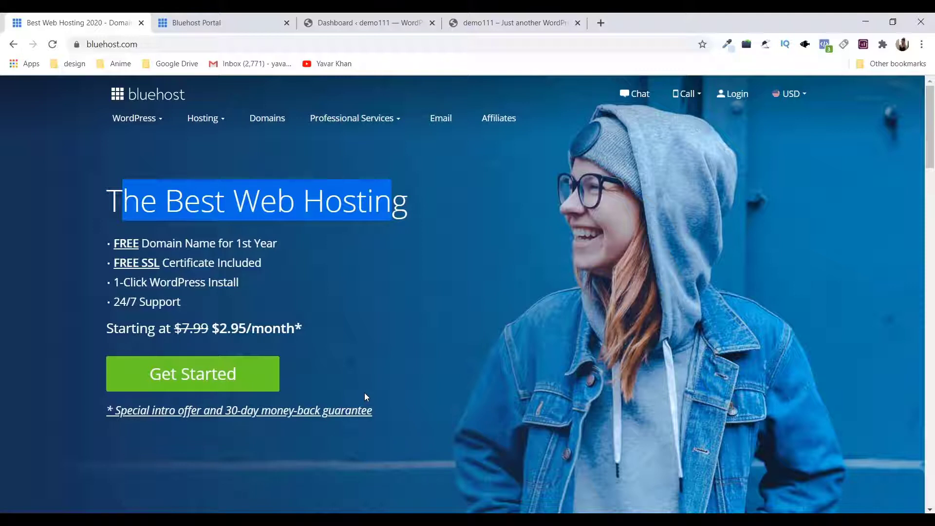
- Open the page for adding new themes in the demo111 WordPress dashboard
left_click(501, 21)
left_click(370, 17)
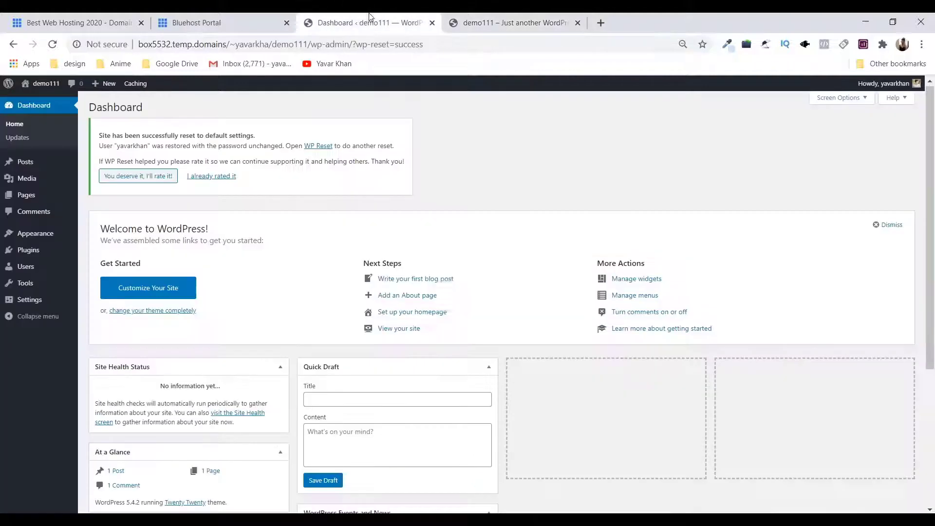
mouse_move(52, 239)
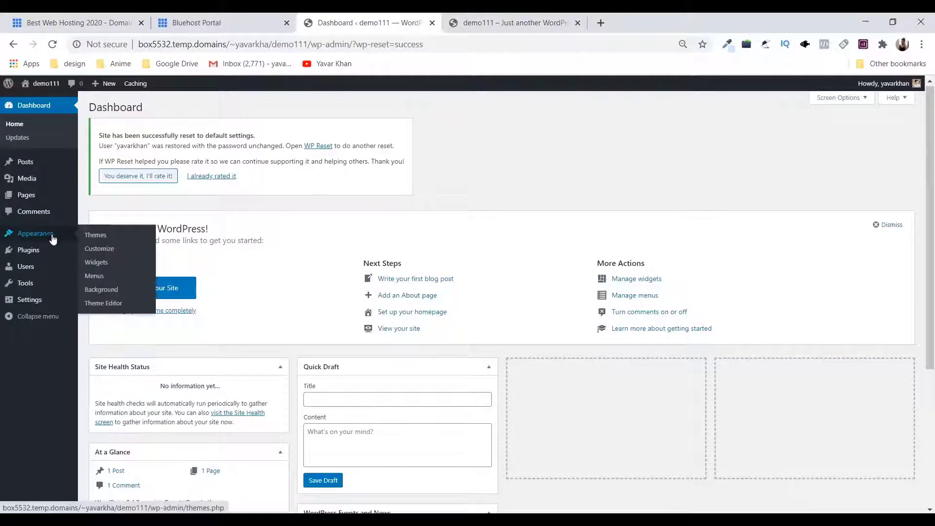
left_click(97, 237)
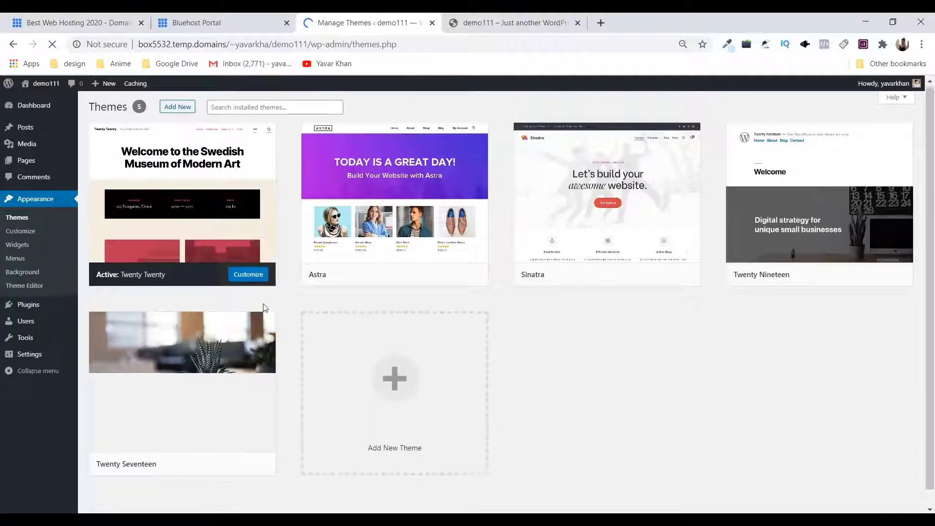
left_click(388, 371)
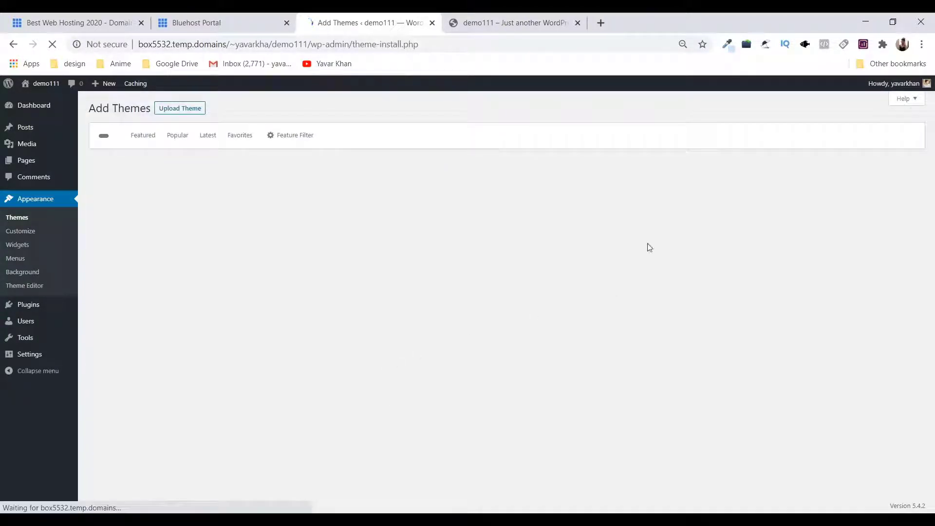
left_click(21, 219)
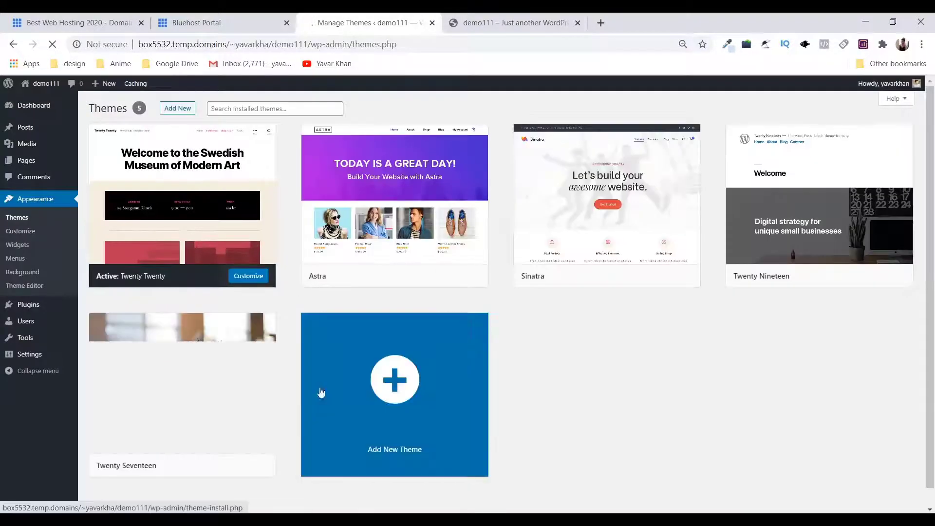
left_click(388, 395)
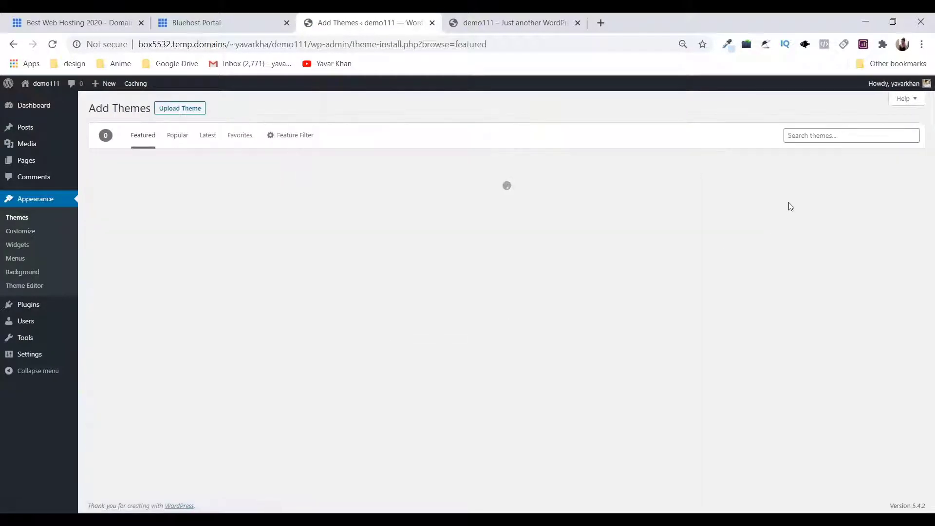
- Search the theme directory for "astra" and activate the Astra theme
left_click(808, 136)
left_click(805, 160)
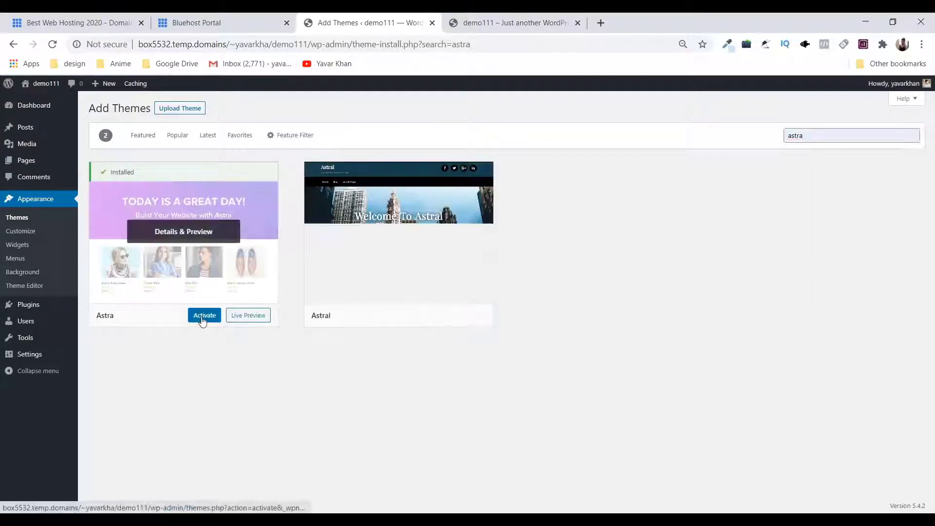
left_click(205, 316)
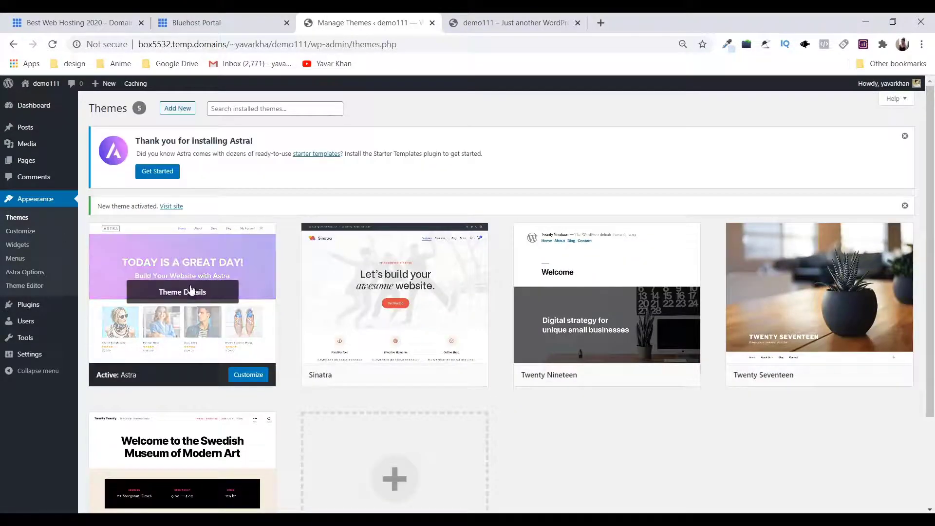
- Open the Astra options page, and reload the demo111 front page to view the site with the Astra theme
left_click(33, 275)
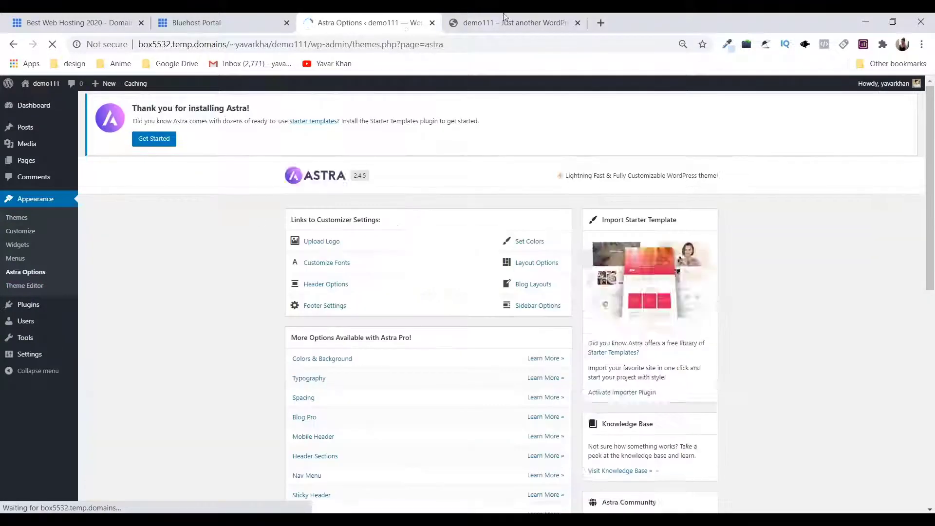
key("ctrl+Tab")
left_click(55, 48)
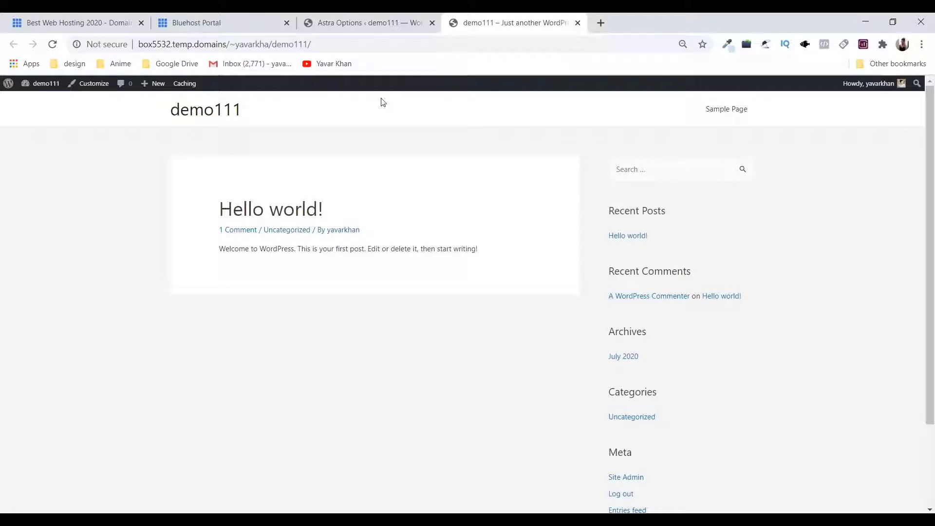
- Activate the starter template importer plugin from the Astra options and browse the starter templates for the Elementor page builder
left_click(388, 17)
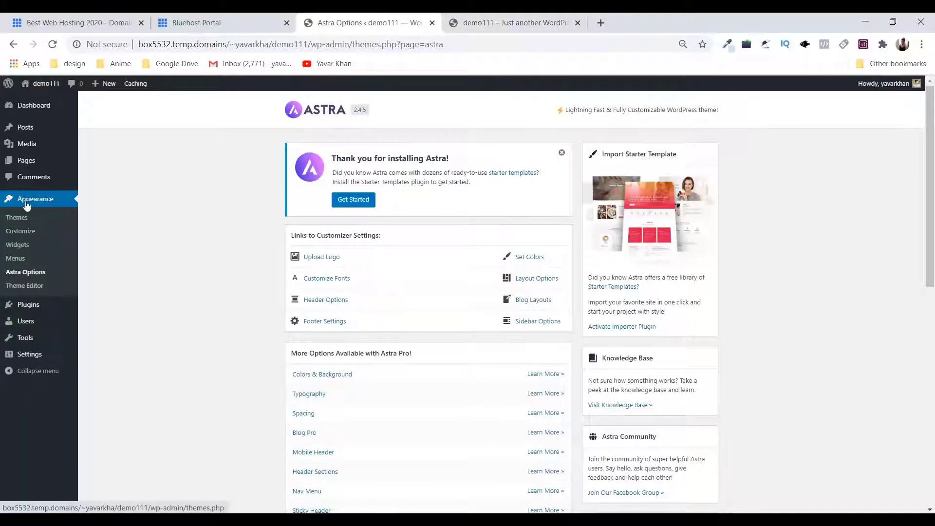
left_click(610, 327)
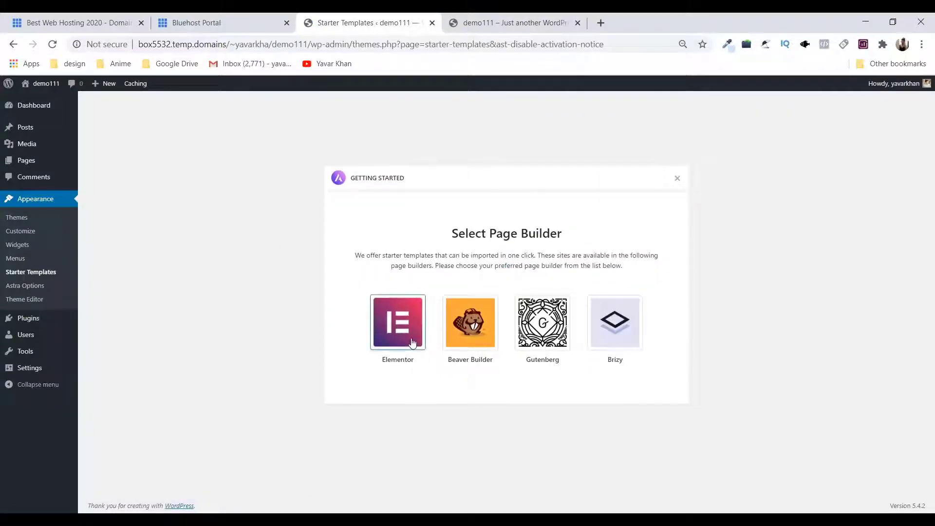
left_click(389, 321)
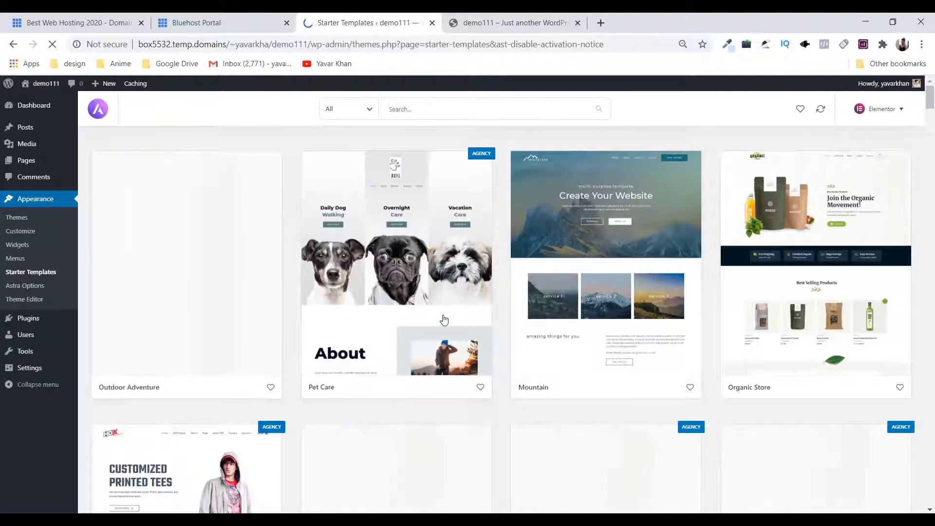
scroll(443, 316, "down", 2)
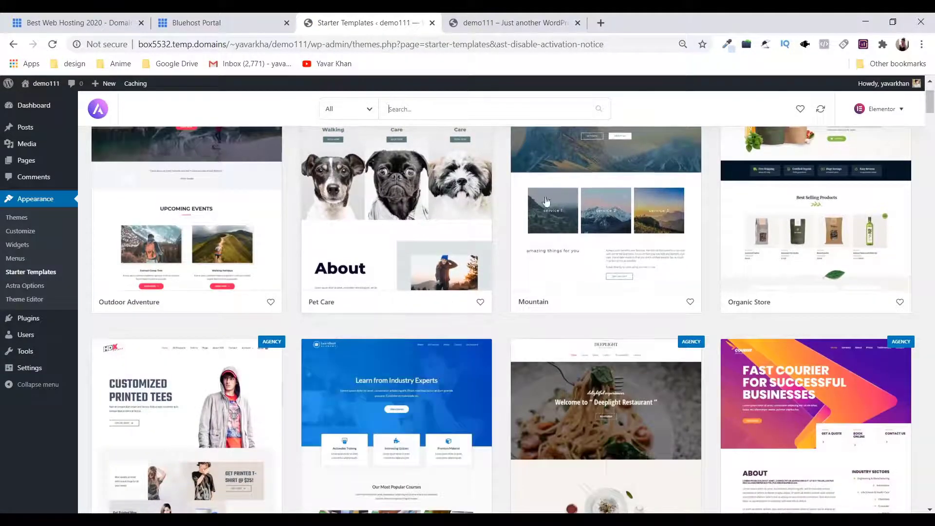
scroll(616, 302, "up", 2)
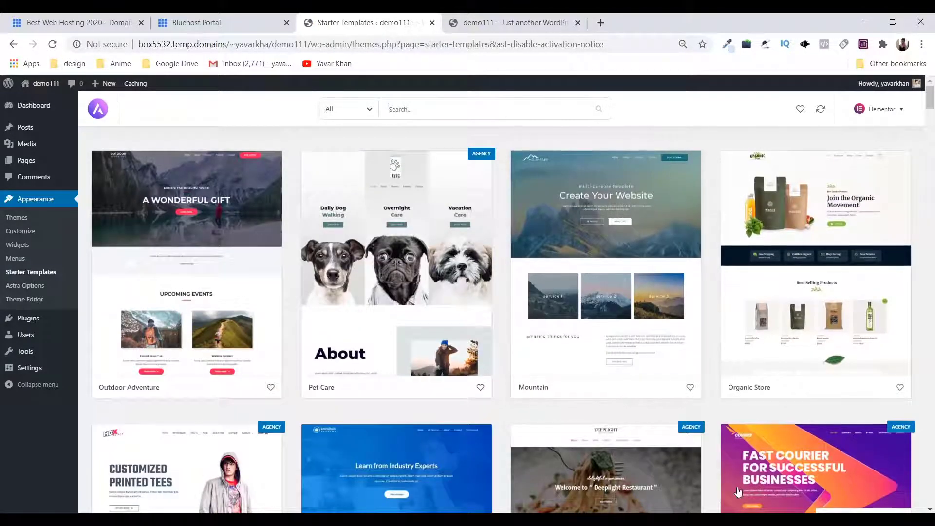
mouse_move(691, 424)
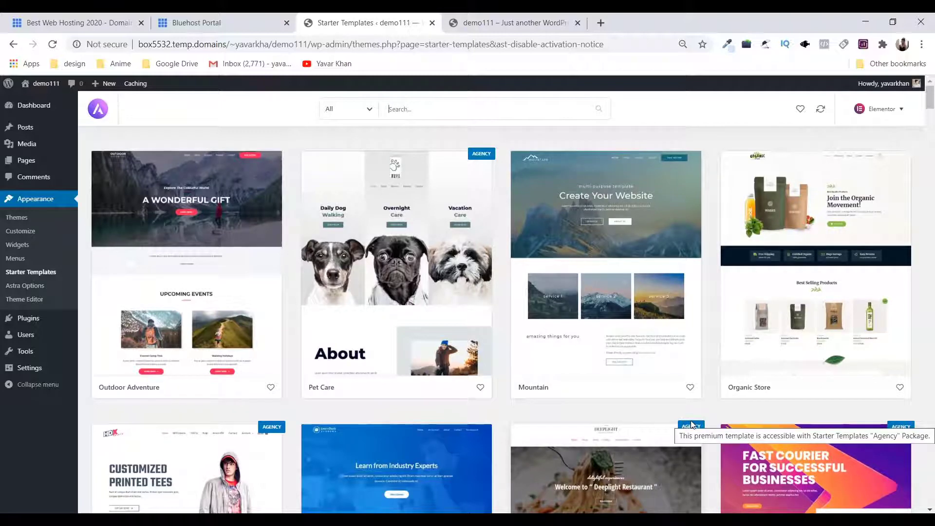
- Load the site owner's personal website and the Astra theme website wpastra.com in two new browser tabs
key("ctrl+t")
type("yavarkhan.com")
key("Return")
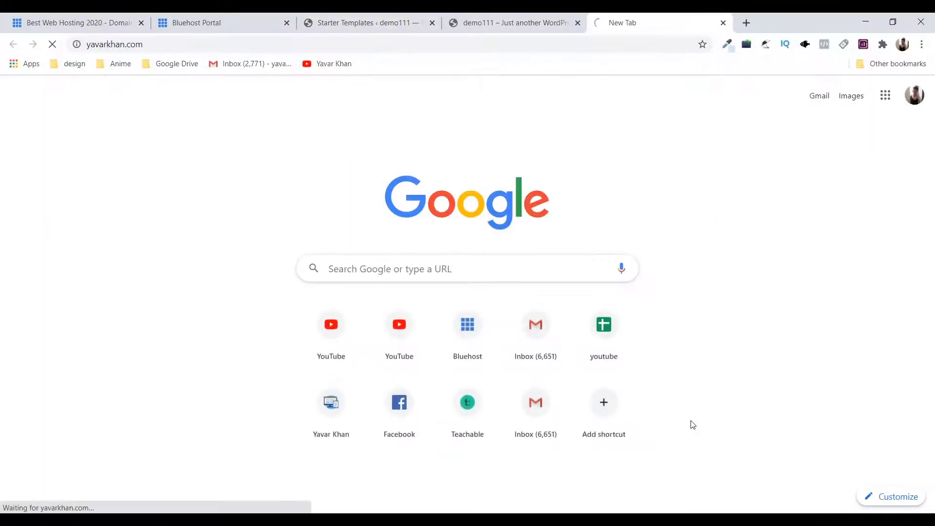
left_click(555, 22)
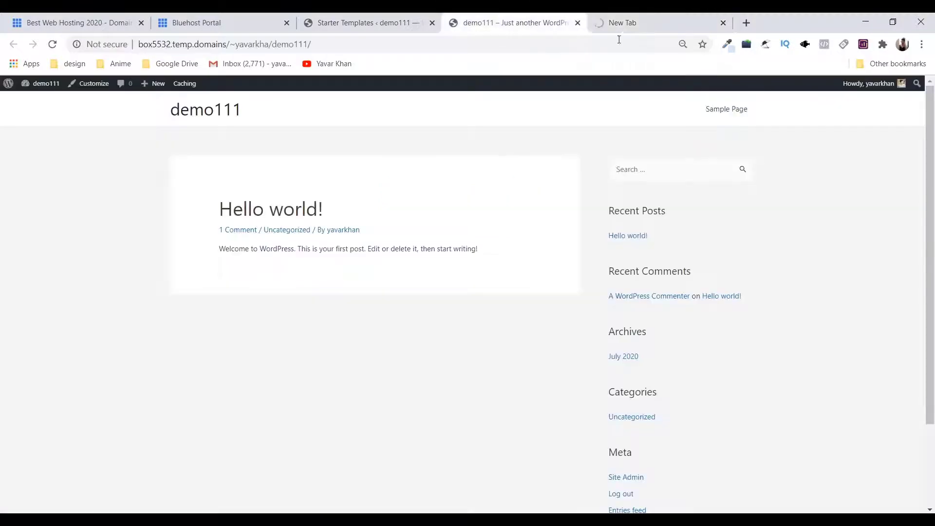
left_click(746, 23)
type("astra")
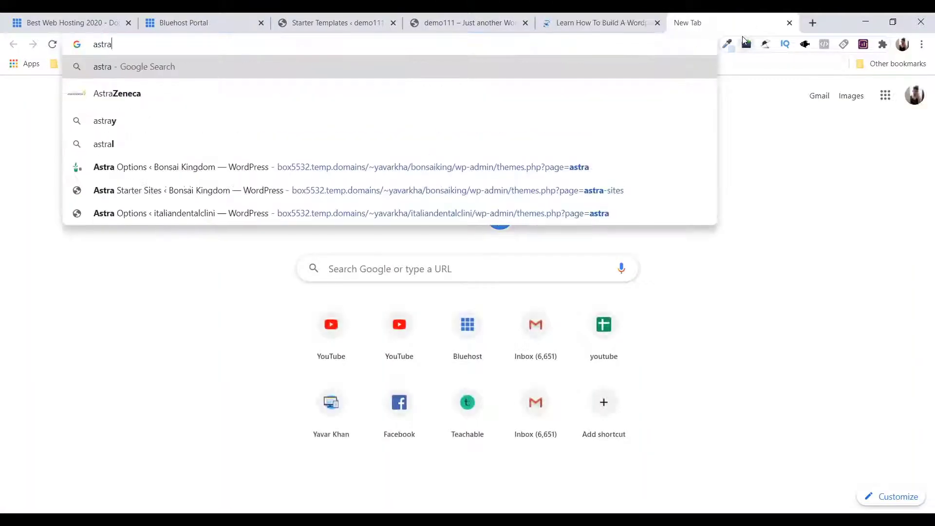
key("Return")
- Examine the Astra Theme offer on the Resources page of the personal website
left_click(599, 23)
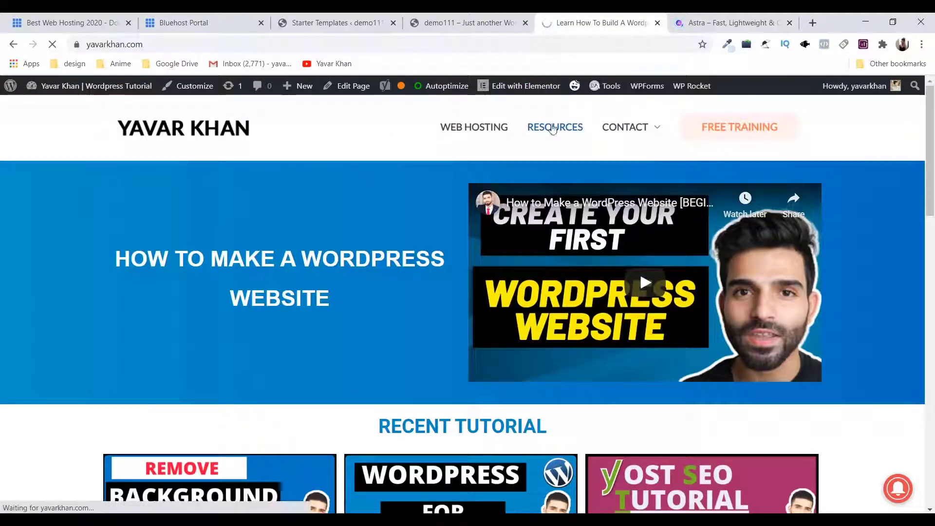
left_click(560, 136)
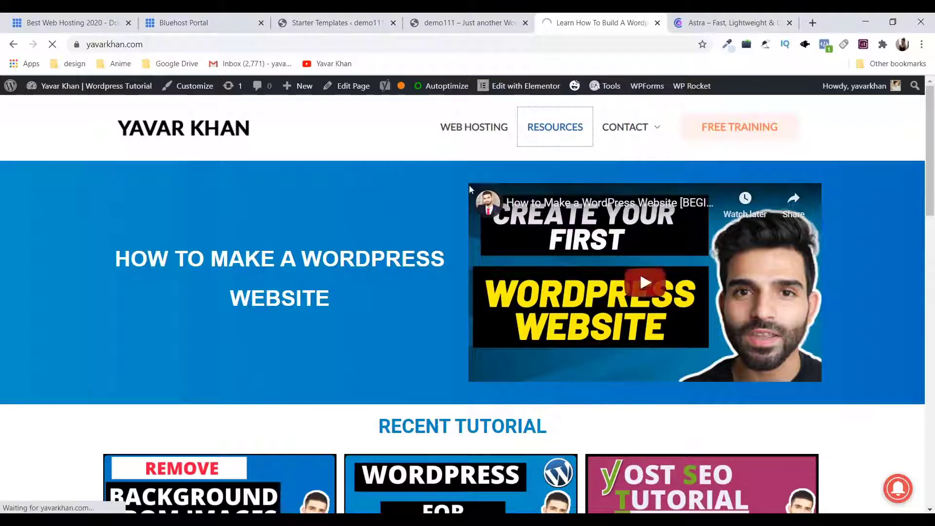
scroll(331, 216, "down", 10)
scroll(335, 214, "up", 3)
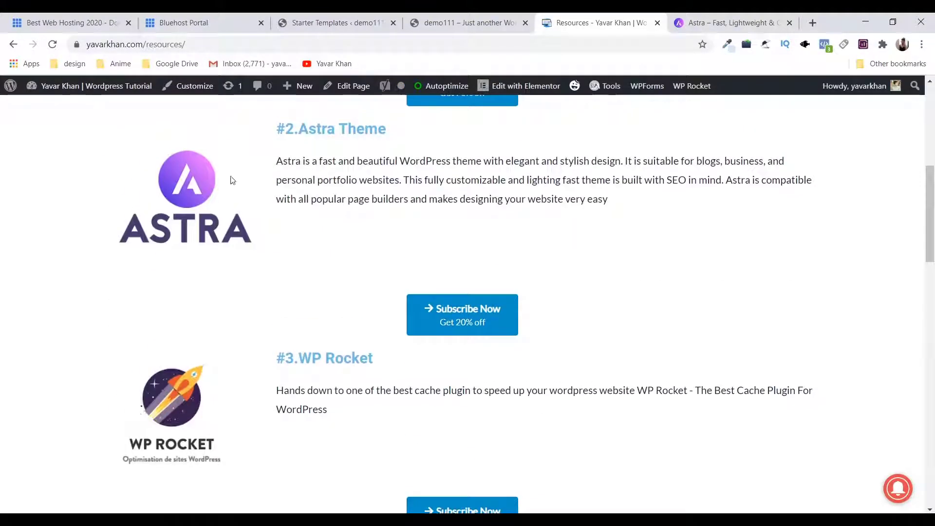
scroll(229, 180, "up", 3)
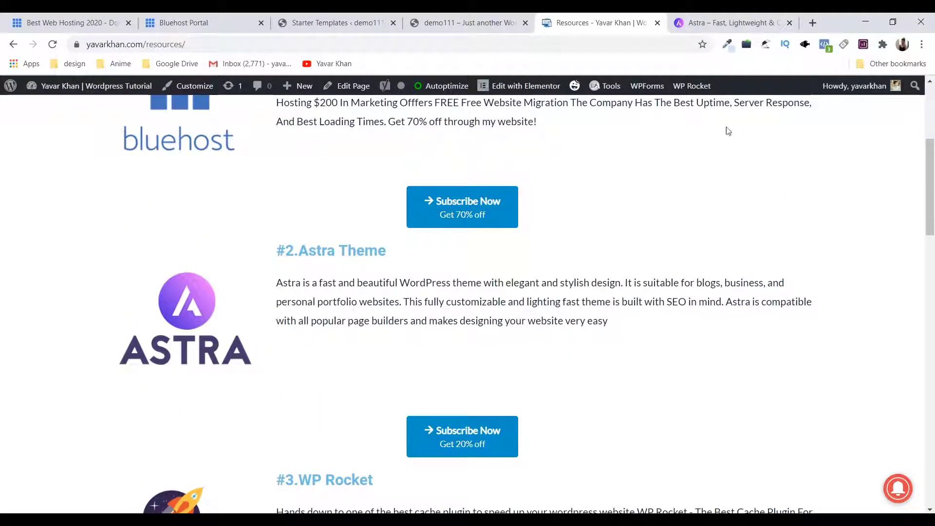
- Look through the feature sections on the home page of the Astra theme website
left_click(728, 22)
scroll(469, 269, "down", 10)
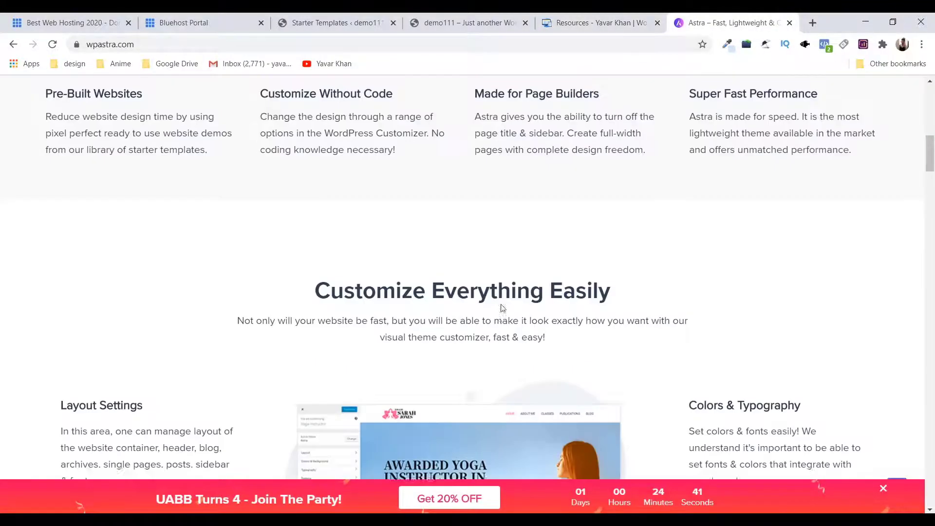
scroll(467, 371, "up", 10)
scroll(396, 412, "down", 10)
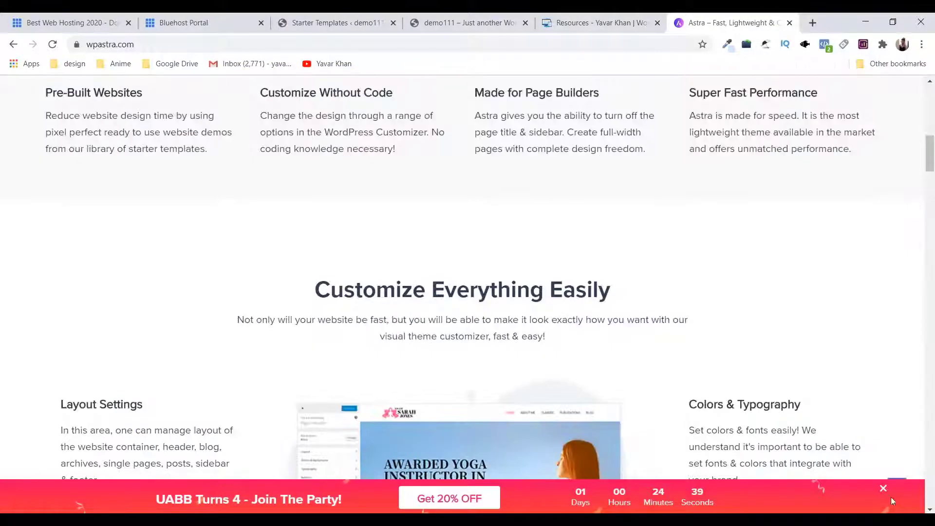
scroll(591, 409, "down", 5)
scroll(430, 325, "up", 15)
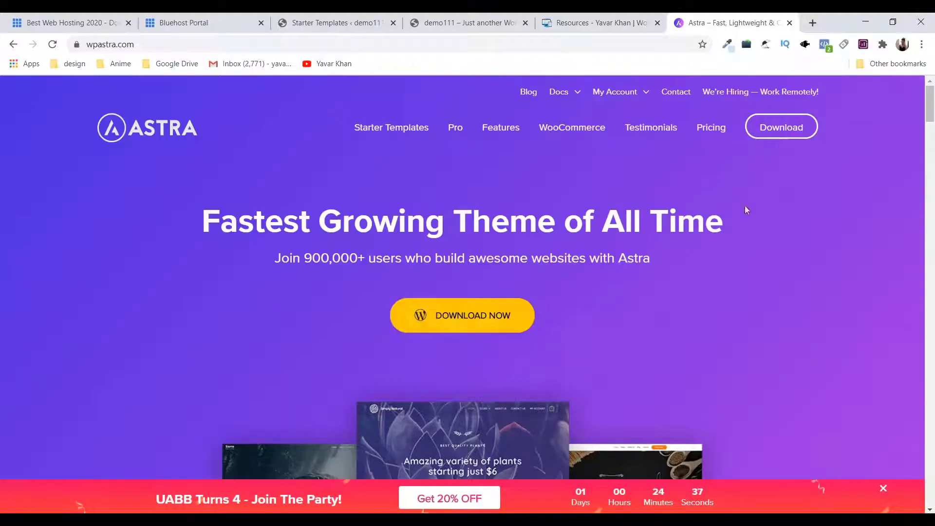
- Compare the prices and features of the Astra Pro, Mini Agency Bundle and Agency Bundle plans on the Astra pricing page
left_click(705, 129)
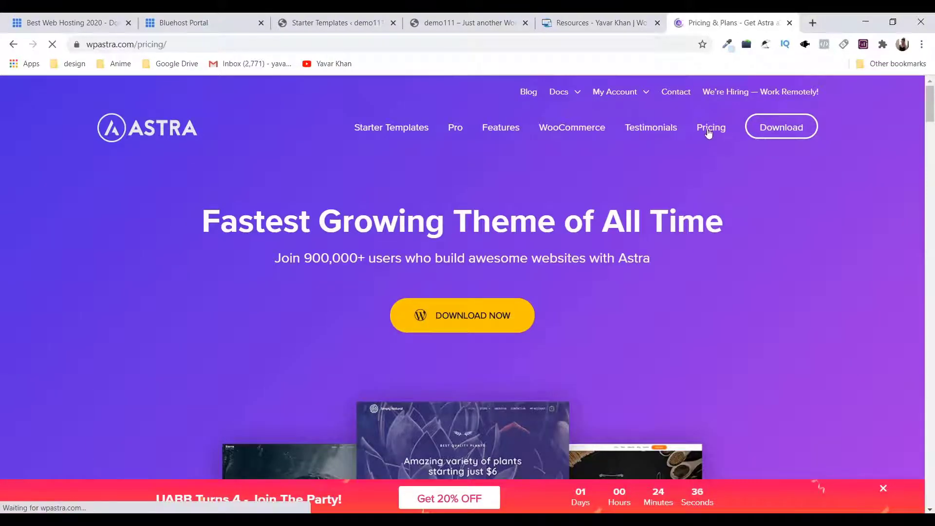
scroll(503, 202, "down", 7)
left_click_drag(182, 168, 244, 172)
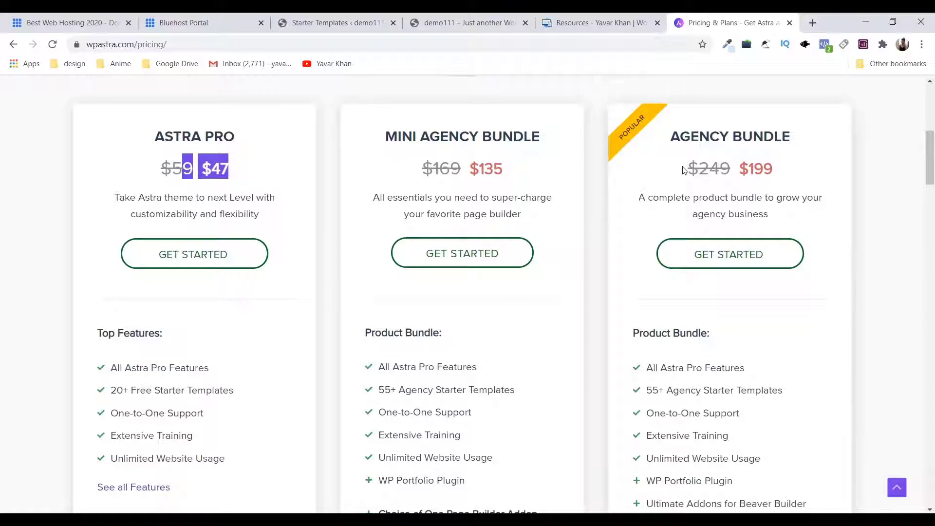
left_click_drag(472, 163, 534, 172)
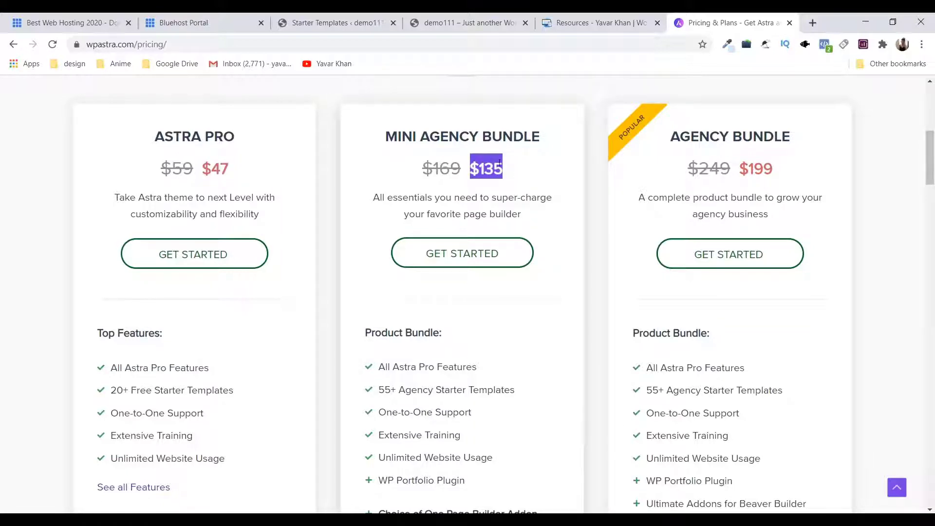
left_click_drag(748, 168, 767, 174)
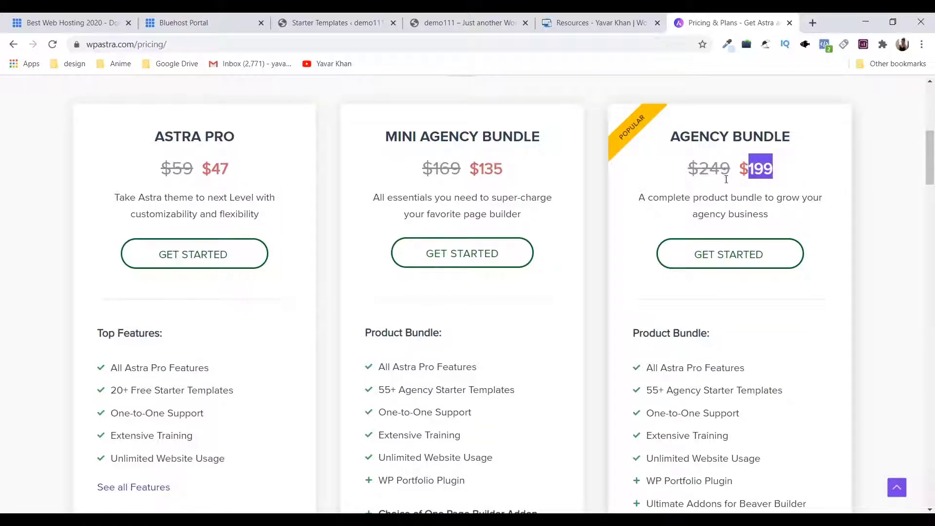
scroll(730, 234, "down", 6)
scroll(750, 297, "up", 3)
- Open the demo111 site in the theme Customizer and look at the Typography options under the Global settings
left_click(572, 18)
left_click(516, 17)
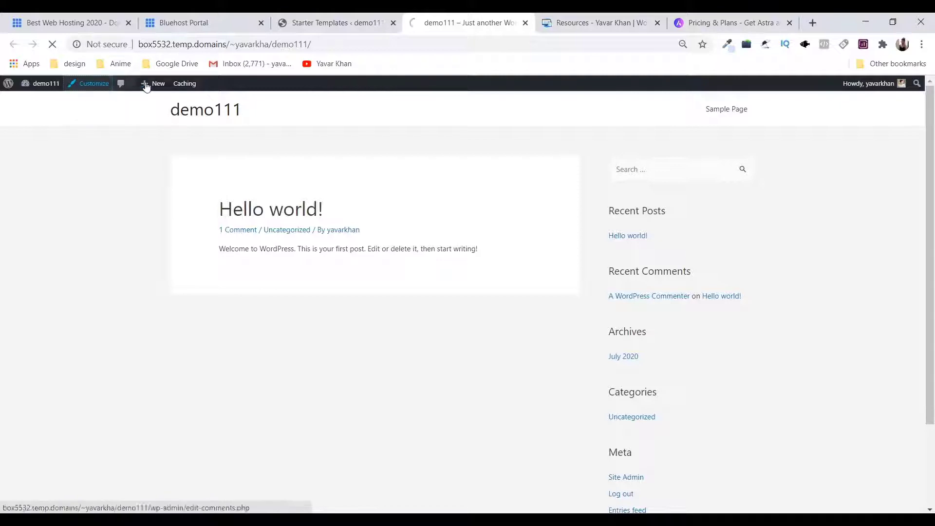
left_click(90, 83)
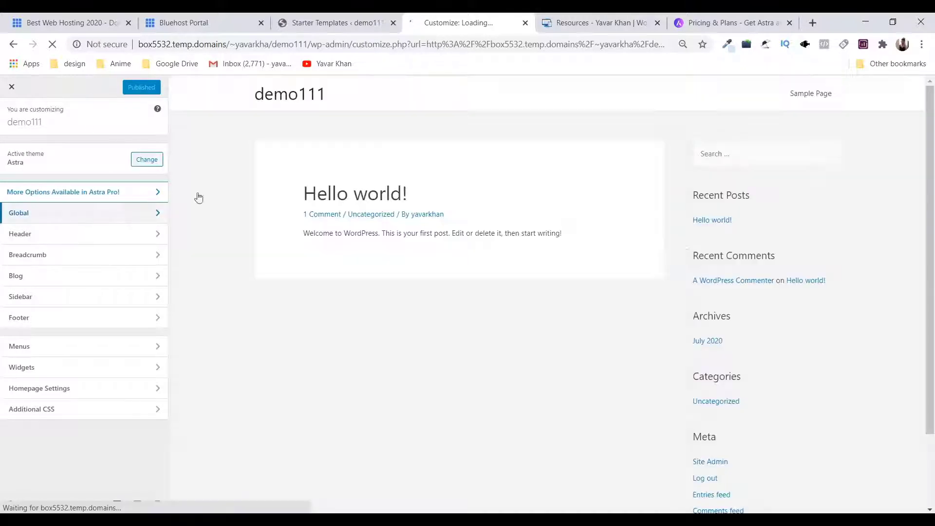
left_click(126, 212)
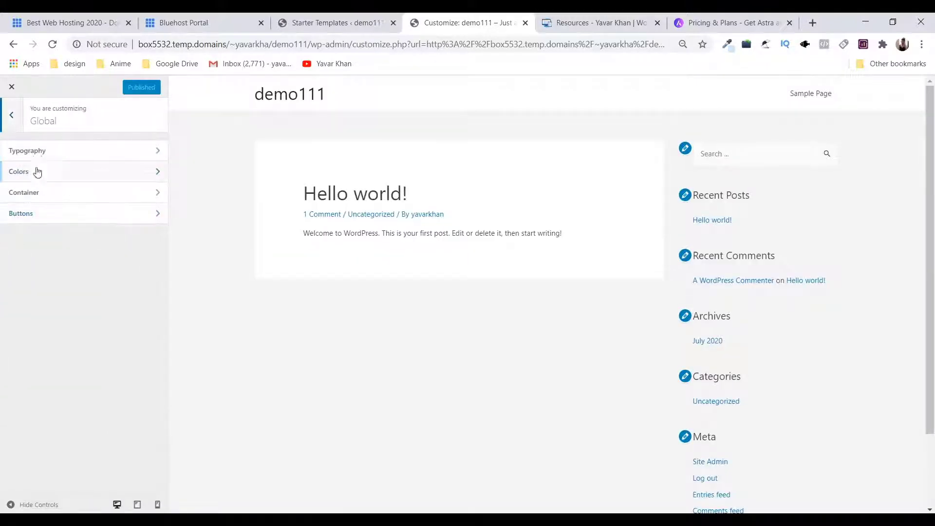
left_click(58, 153)
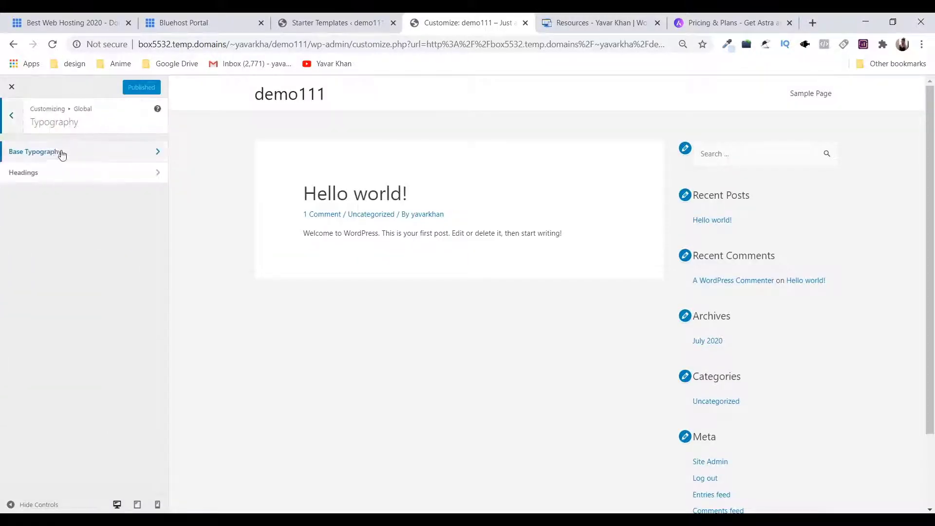
left_click(11, 117)
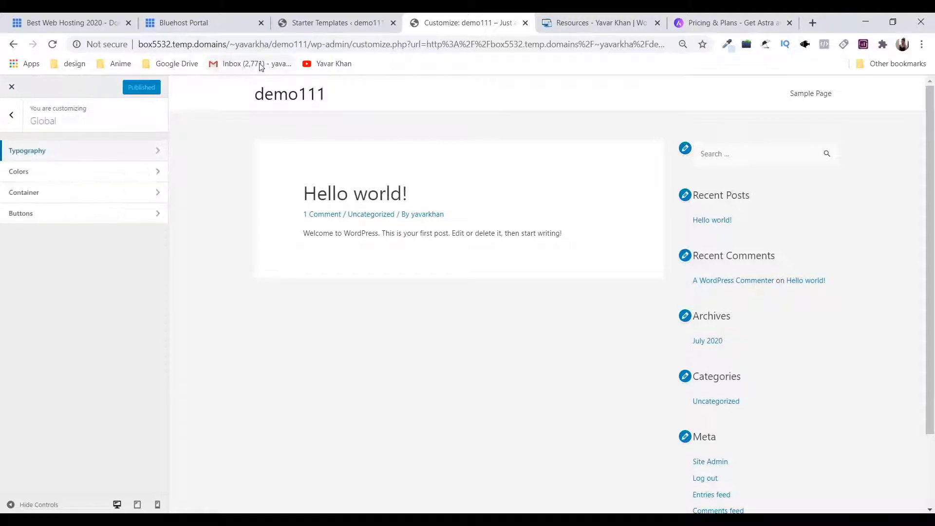
- Look at the Site Identity settings of the header and return to the main Customizer options
left_click(262, 96)
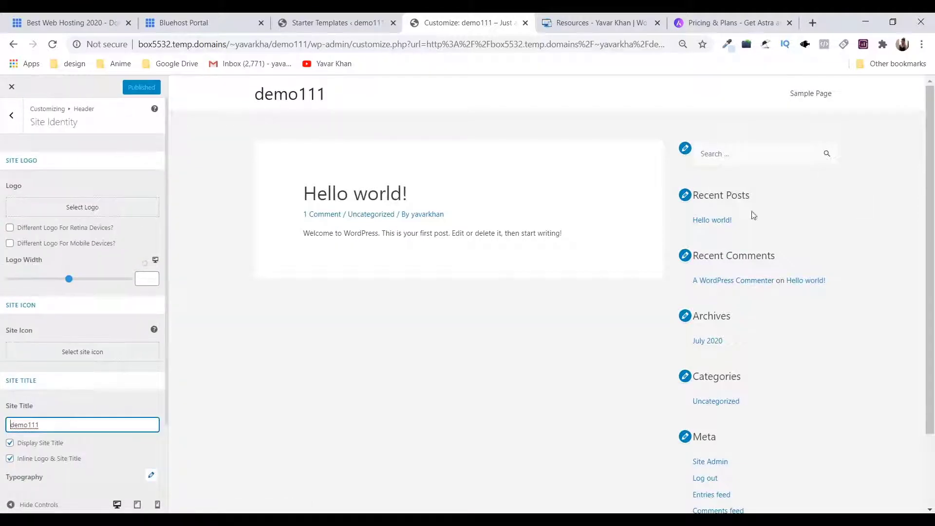
left_click(10, 117)
left_click(7, 119)
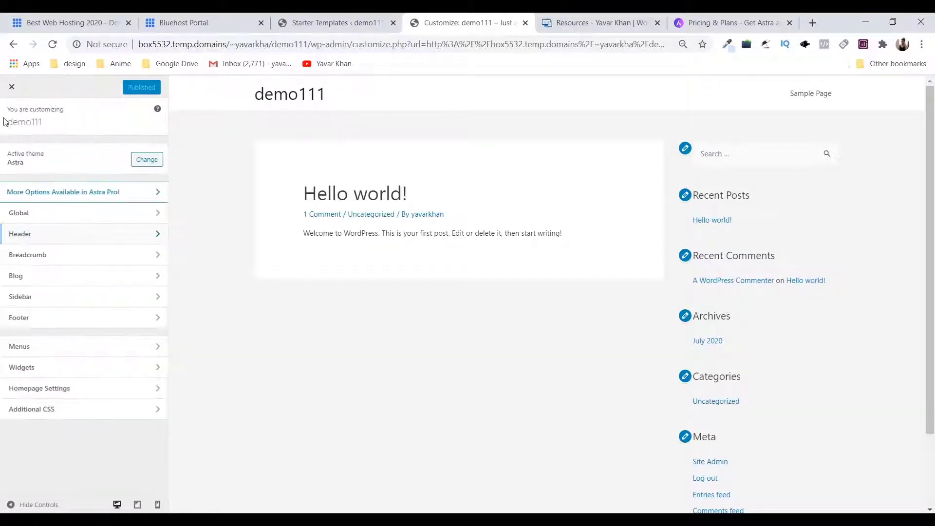
- Browse the Starter Templates library and open the Mountain template
left_click(374, 17)
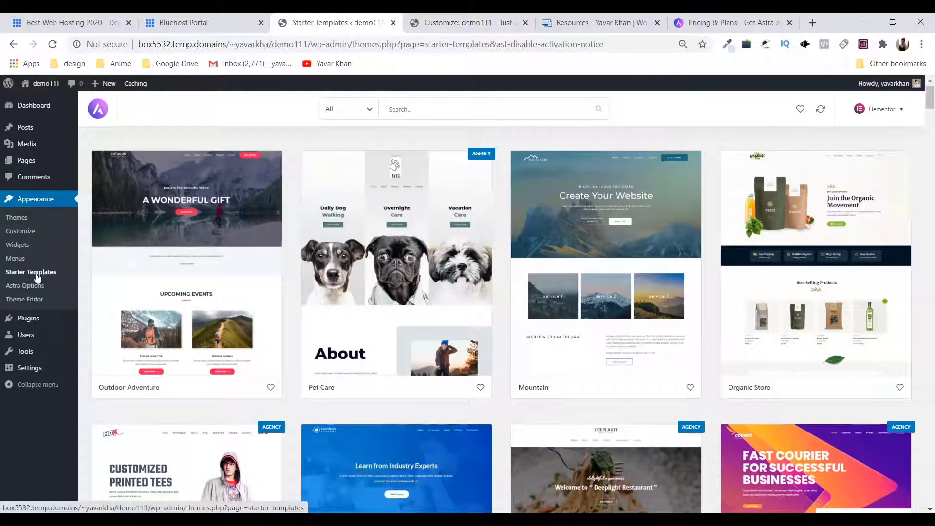
scroll(589, 270, "down", 7)
scroll(604, 282, "up", 8)
scroll(560, 268, "down", 8)
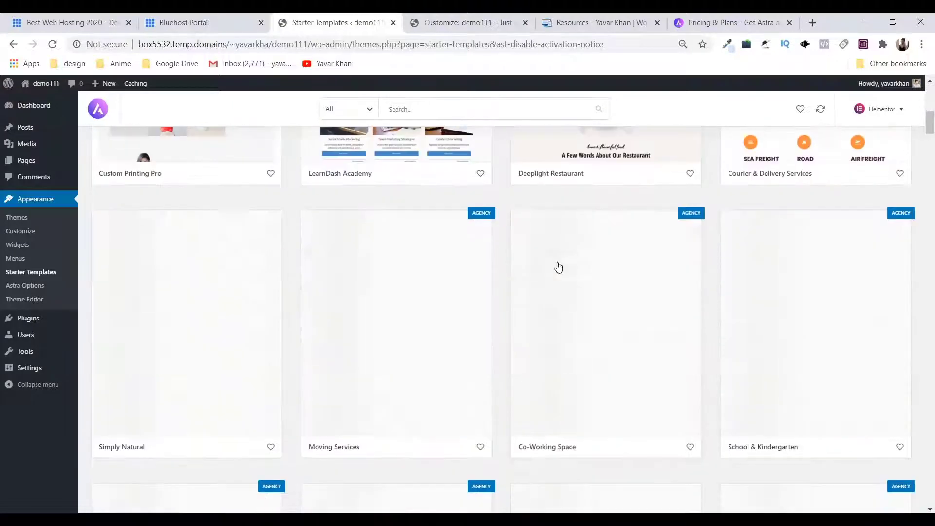
scroll(584, 331, "up", 10)
left_click(617, 287)
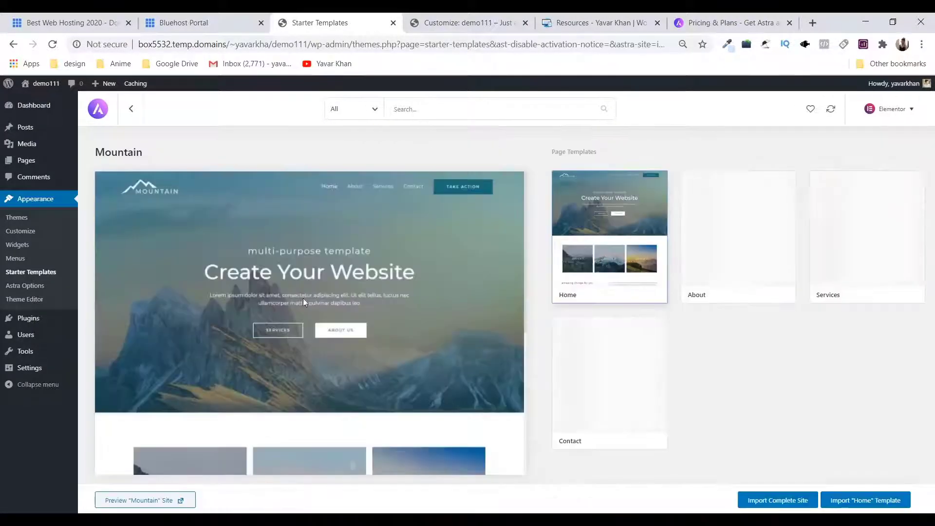
- Import the Mountain "Home" page template and open the demo111 front page in a separate tab
double_click(857, 504)
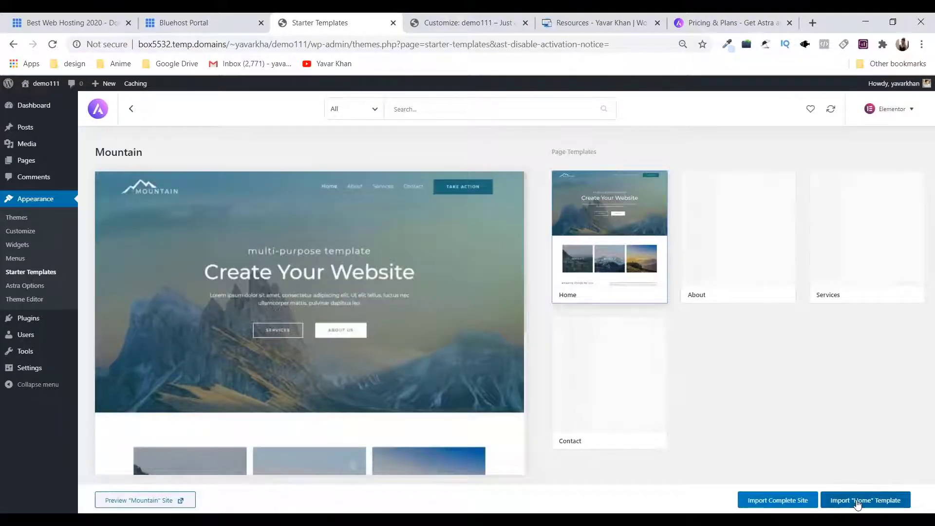
left_click(858, 501)
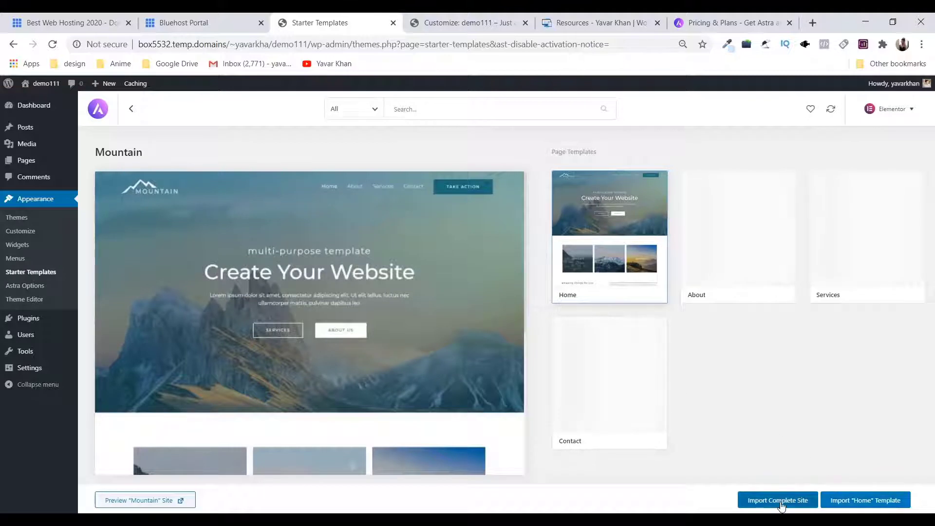
left_click(779, 502)
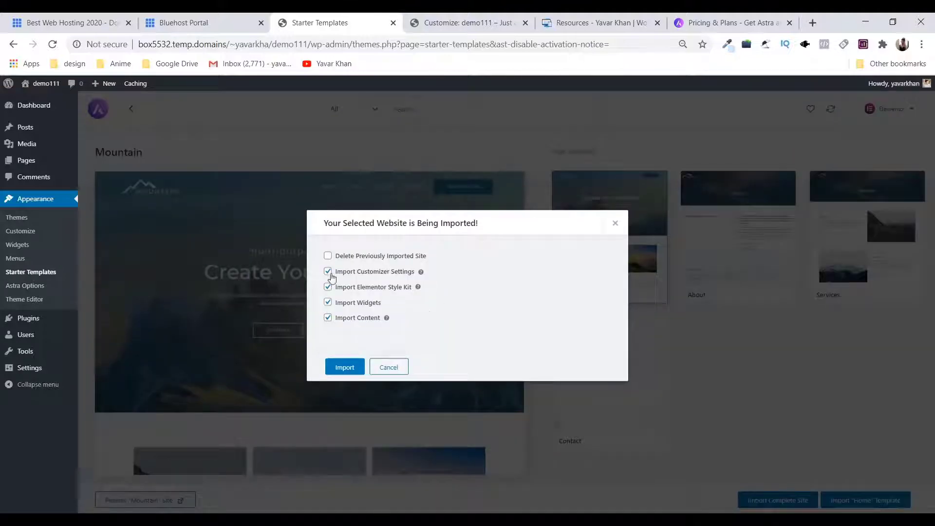
left_click(351, 365)
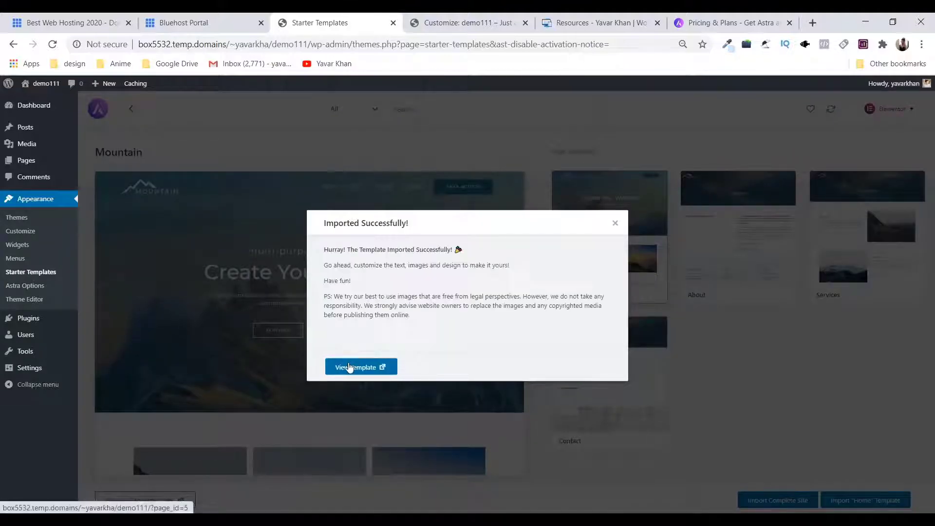
left_click(615, 222)
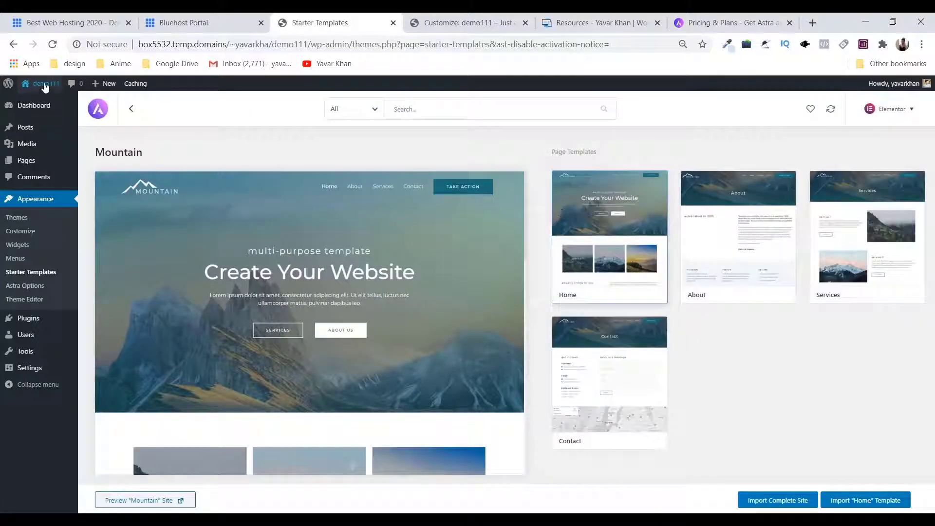
middle_click(44, 107)
left_click(375, 23)
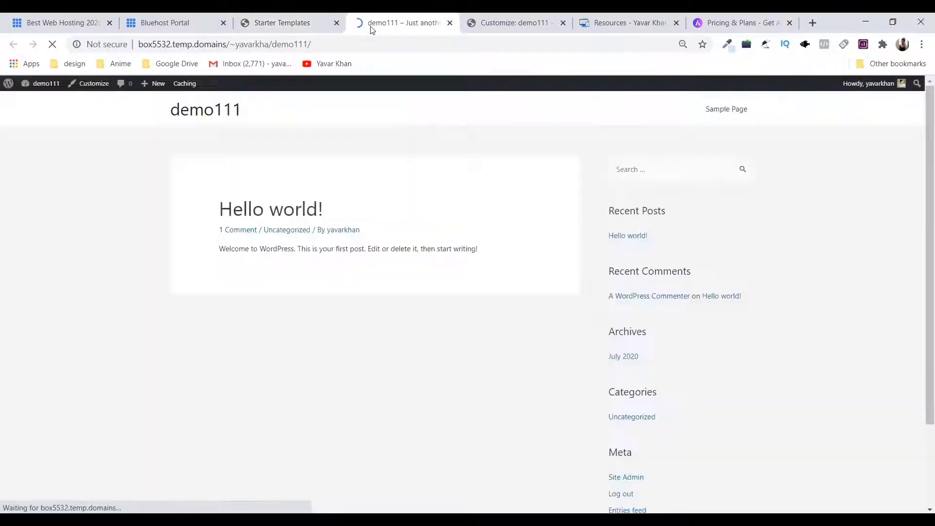
- Import the complete Mountain starter site with the Delete Previously Imported Site option enabled
left_click(287, 23)
left_click(777, 500)
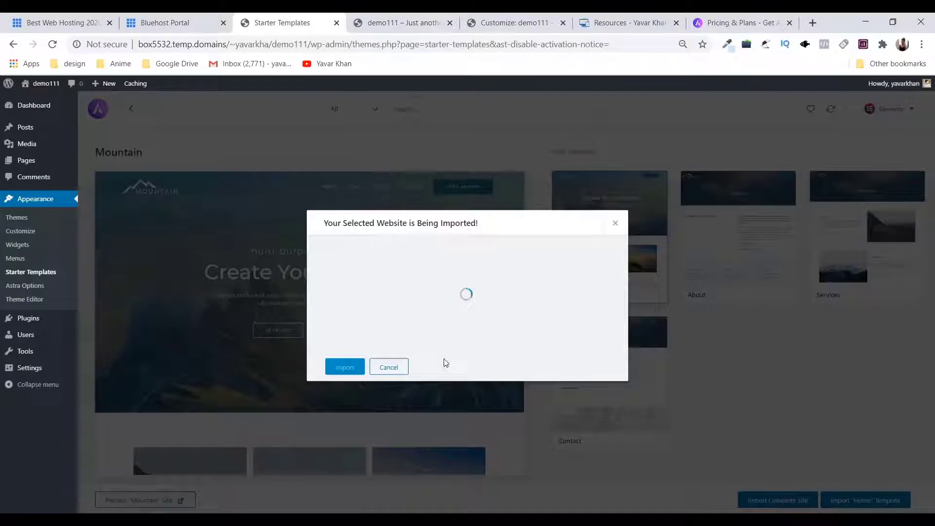
left_click(327, 257)
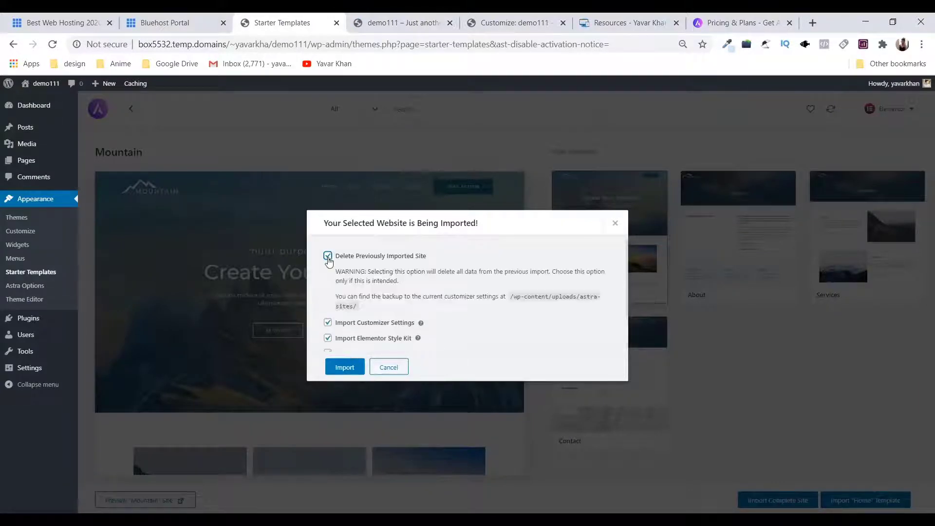
left_click(349, 366)
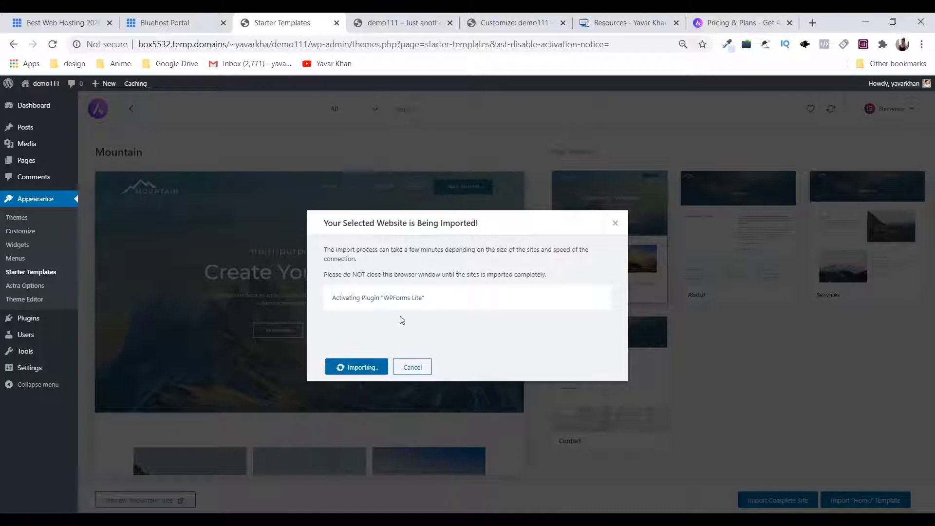
- Reload the personal website, look through its home page and return to its Resources page
left_click(628, 22)
scroll(363, 233, "up", 5)
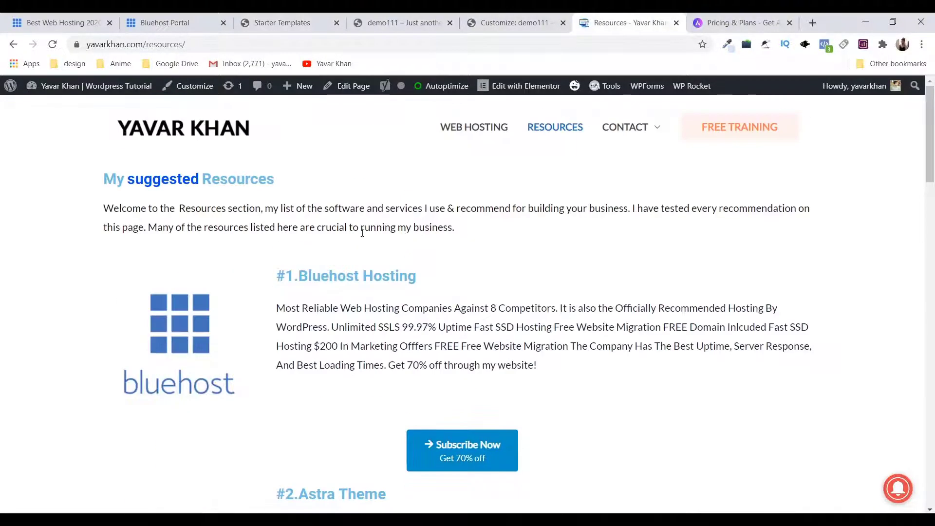
key("F5")
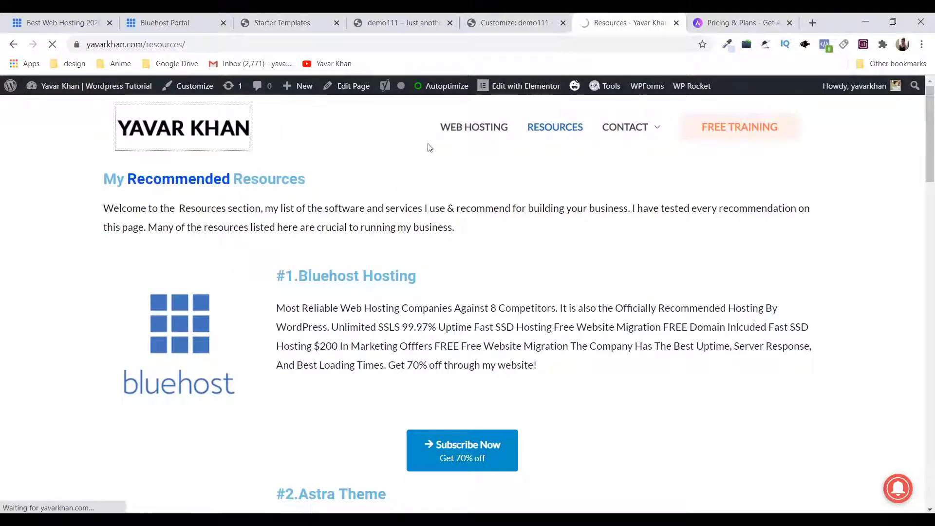
scroll(173, 168, "down", 2)
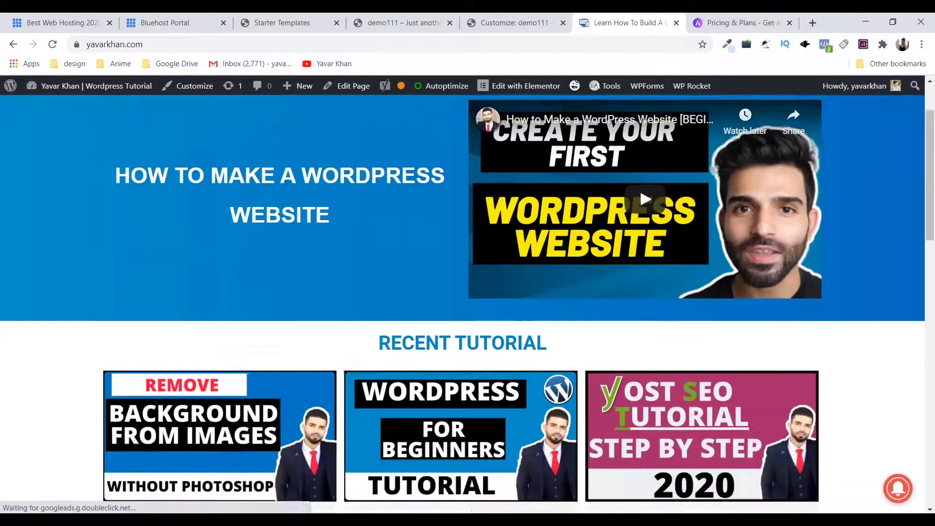
scroll(638, 243, "down", 10)
scroll(638, 194, "up", 12)
left_click(571, 130)
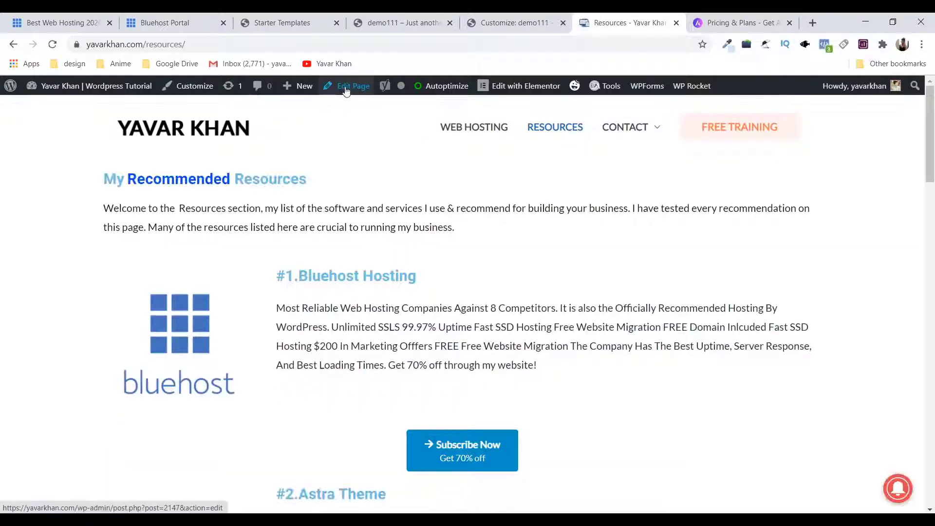
- Open the Resources page for editing in a separate tab and look through the live page down to its footer
middle_click(341, 86)
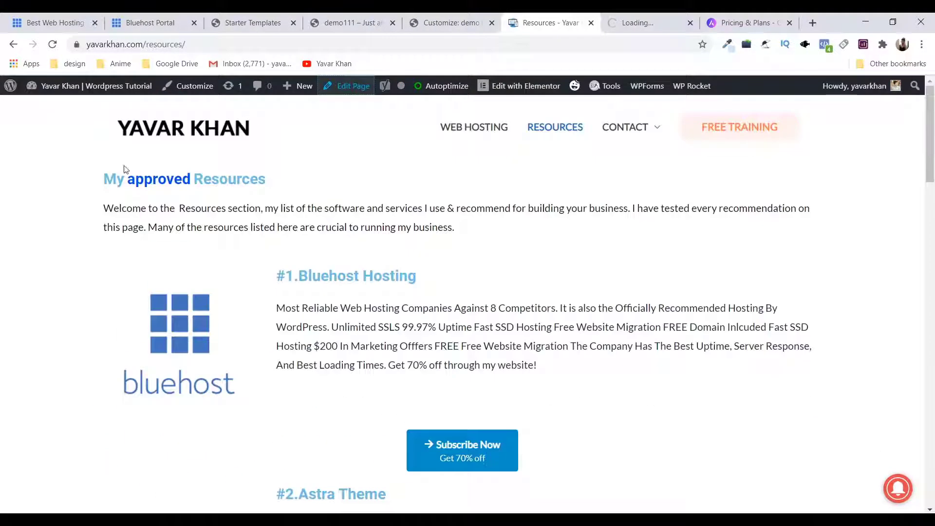
scroll(360, 340, "down", 10)
scroll(290, 241, "up", 10)
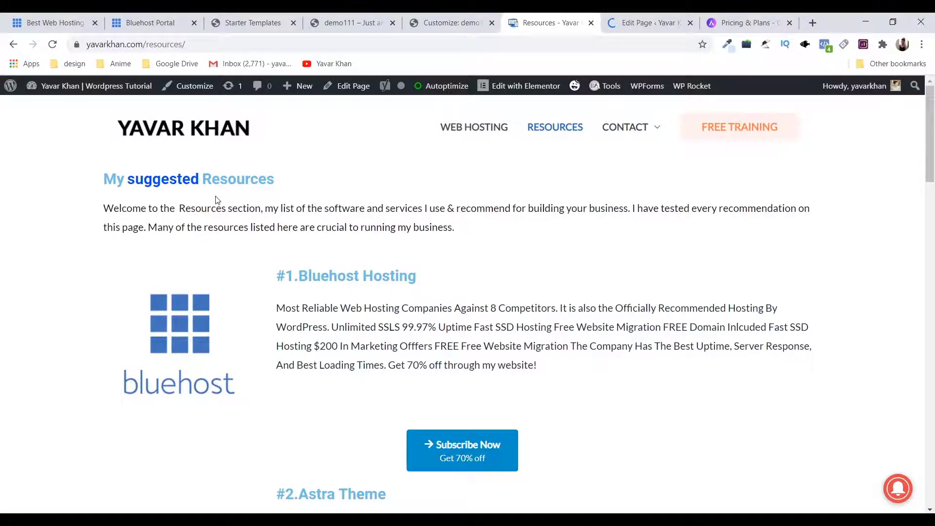
scroll(217, 203, "down", 20)
left_click(640, 27)
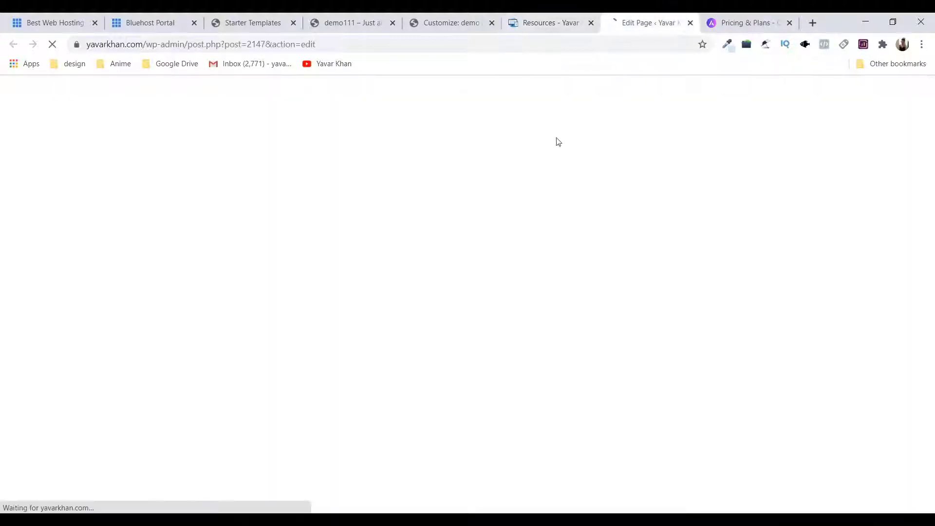
left_click(551, 23)
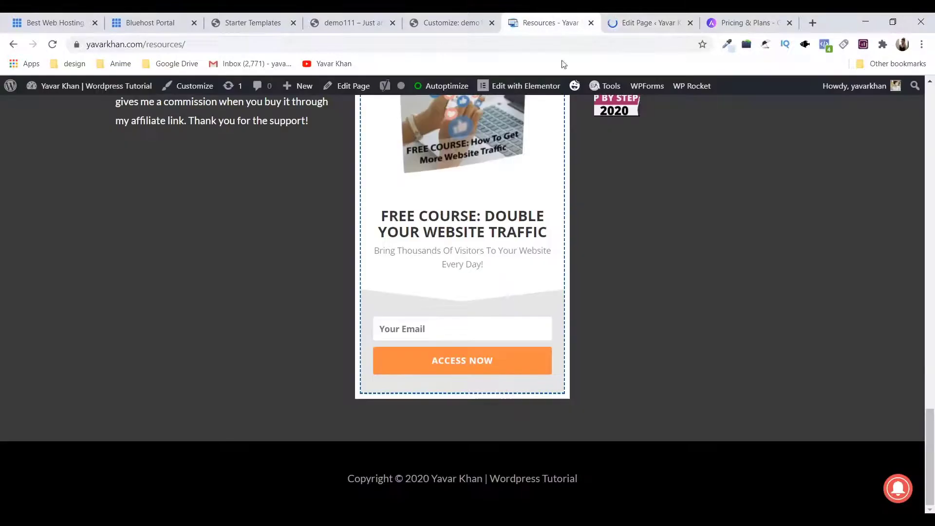
left_click(644, 23)
- Examine the Resources page's template choices under Page Attributes, keep Default template, and view the Astra Settings
scroll(834, 379, "down", 3)
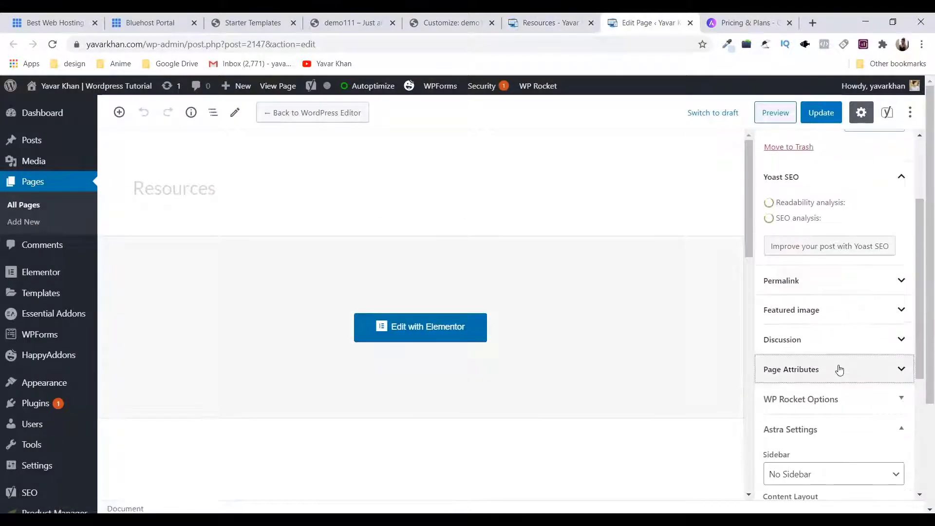
left_click(838, 369)
scroll(798, 303, "down", 3)
left_click(800, 289)
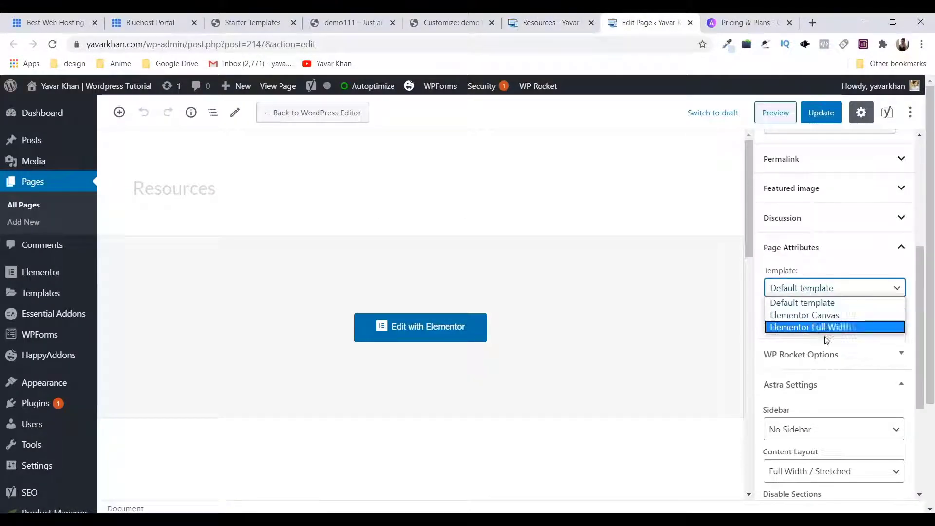
left_click(808, 303)
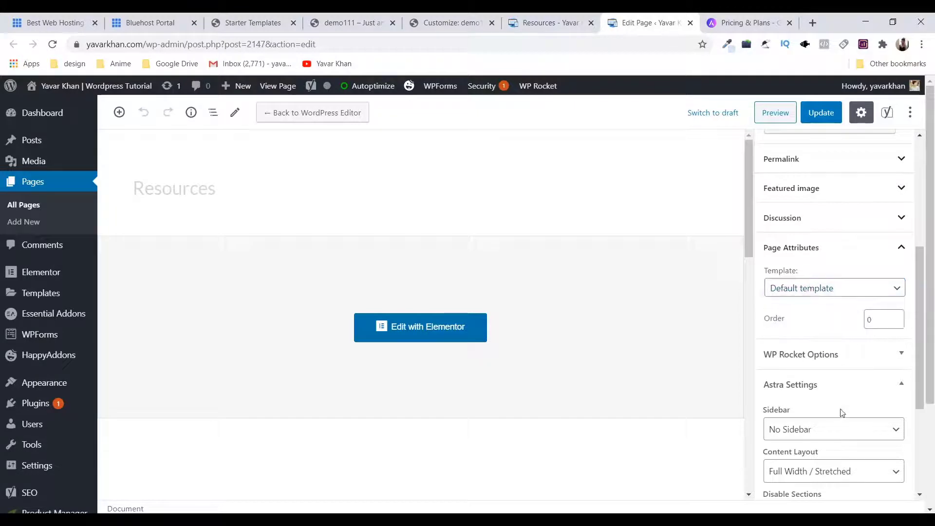
scroll(787, 312, "down", 3)
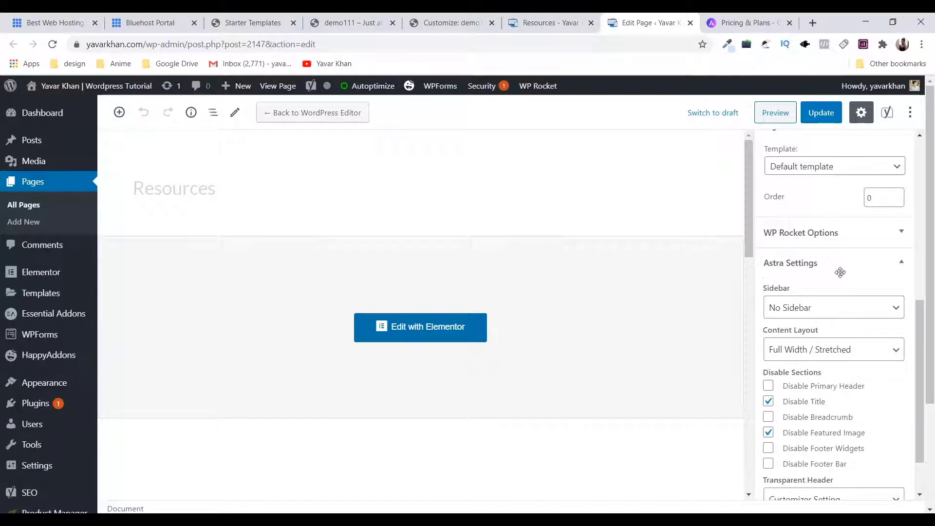
- Compare the Sidebar, Content Layout and Disable Sections options in Astra Settings with the live Resources page
left_click(542, 22)
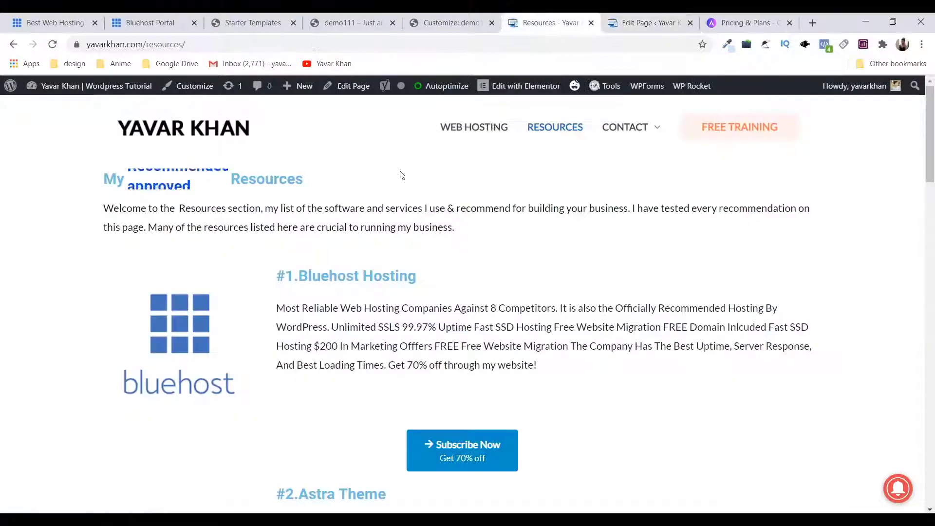
left_click(677, 19)
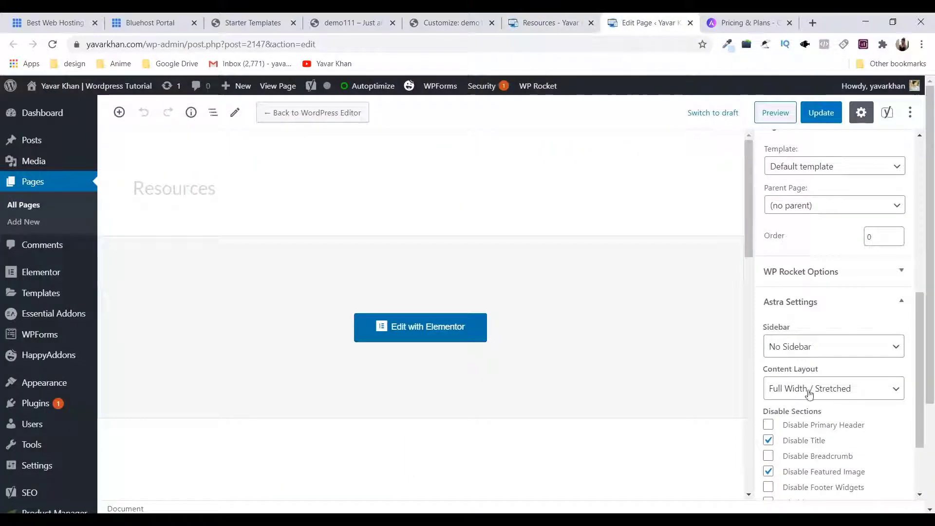
left_click(527, 21)
left_click(648, 23)
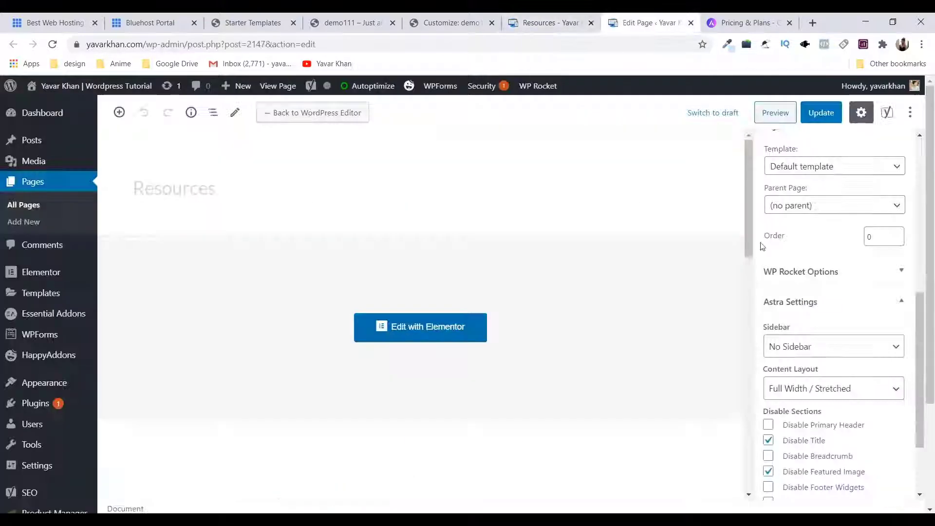
scroll(788, 337, "down", 3)
left_click(543, 22)
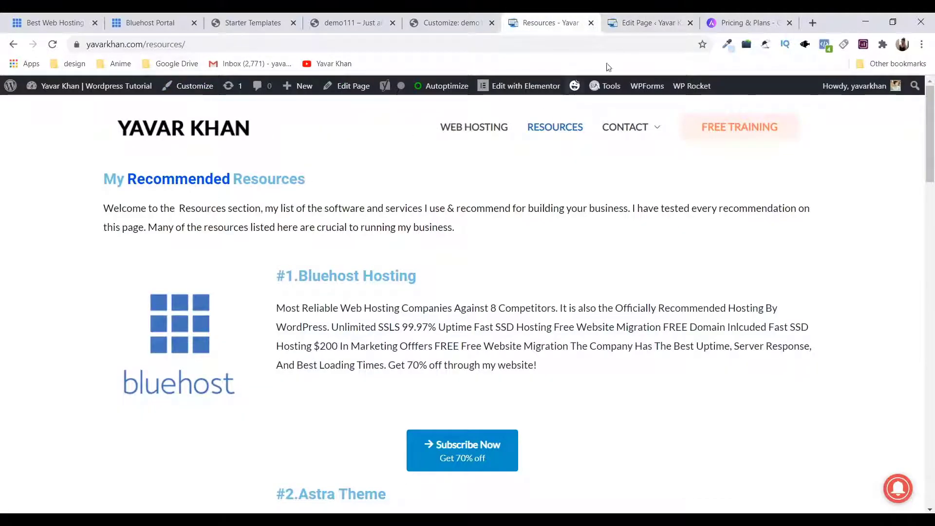
left_click(648, 23)
scroll(838, 345, "up", 10)
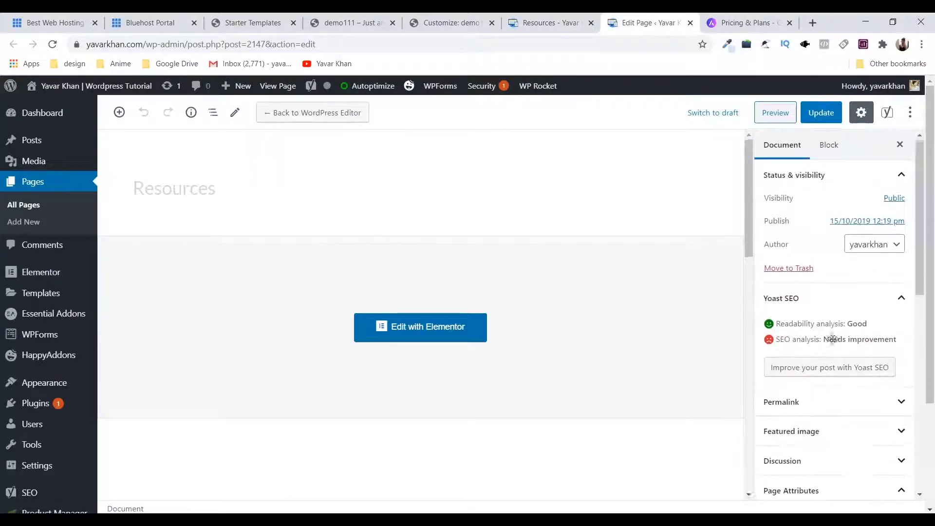
- Close the Resources page editor, return to the finished Mountain import and open the imported demo111 site
left_click(690, 22)
left_click(451, 22)
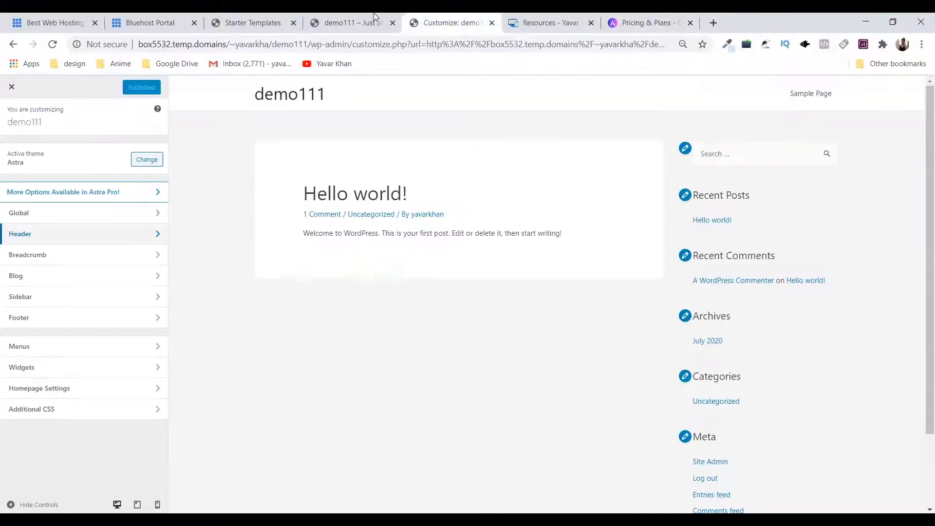
left_click(351, 23)
left_click(243, 22)
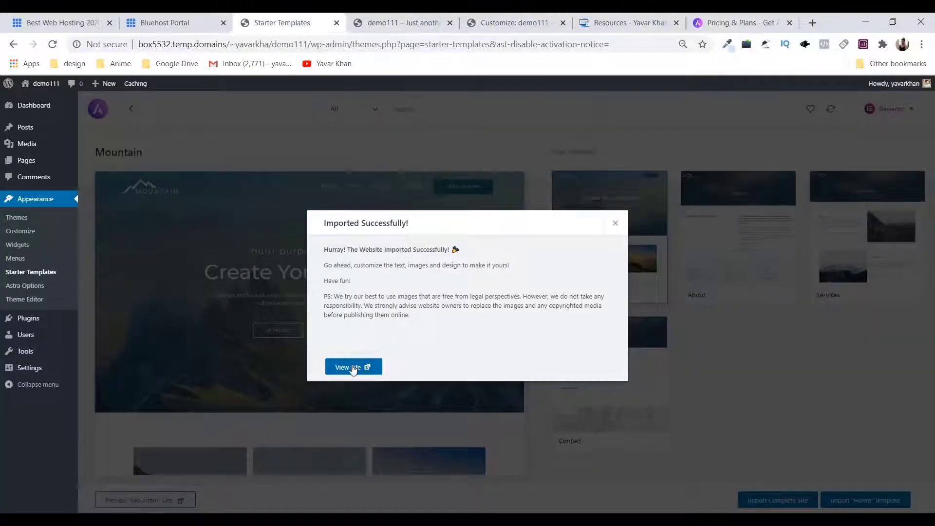
left_click(354, 367)
left_click(493, 23)
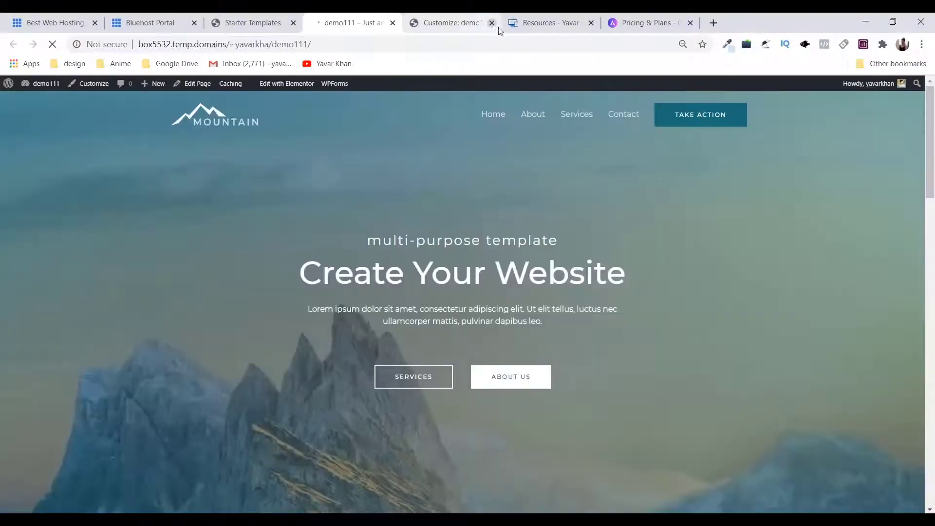
- Look through the imported Mountain home page from the header down through its service sections
scroll(500, 276, "down", 20)
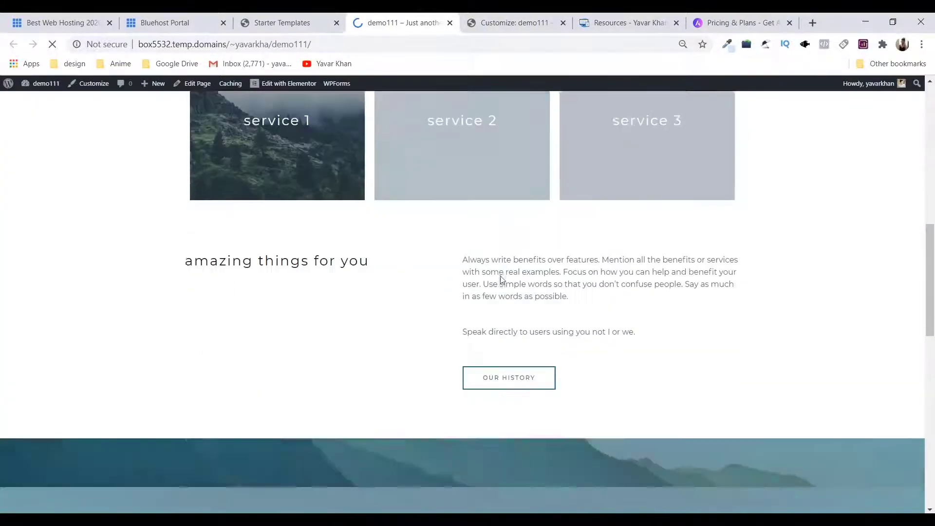
scroll(421, 224, "up", 20)
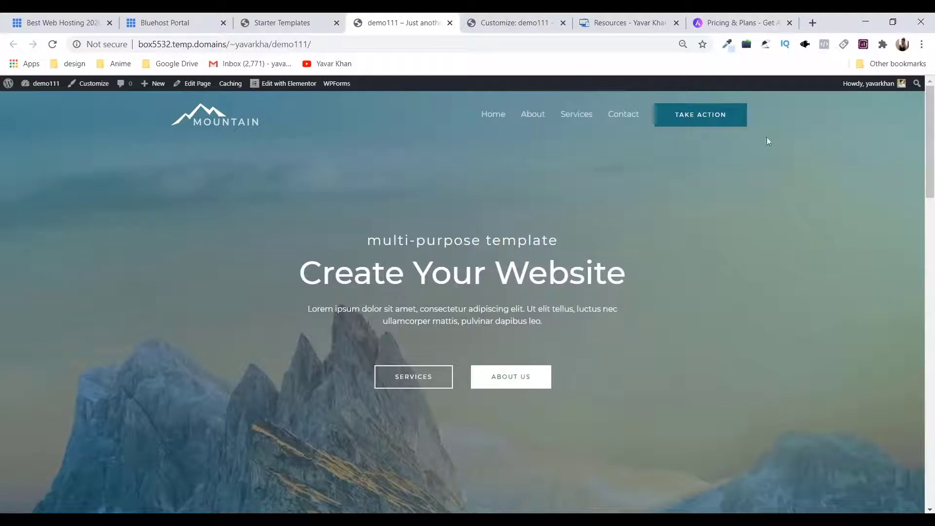
scroll(835, 317, "down", 10)
scroll(710, 350, "up", 10)
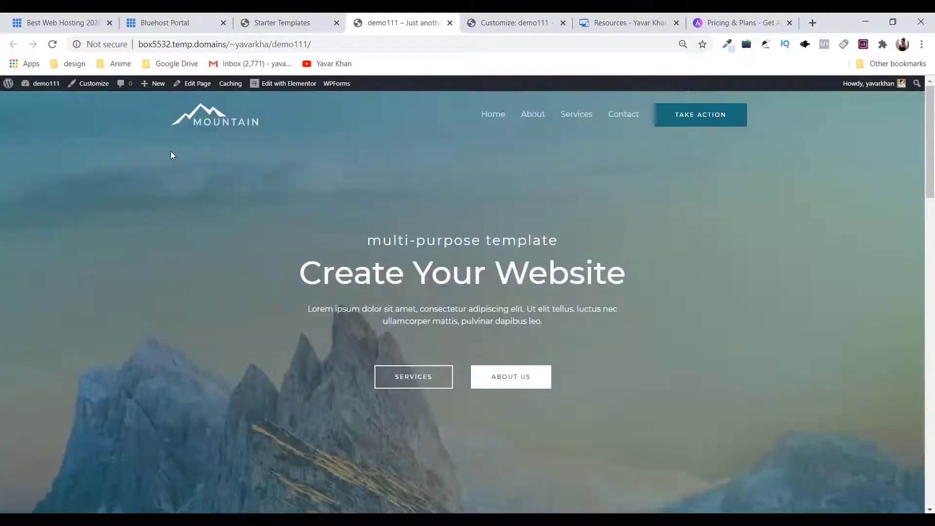